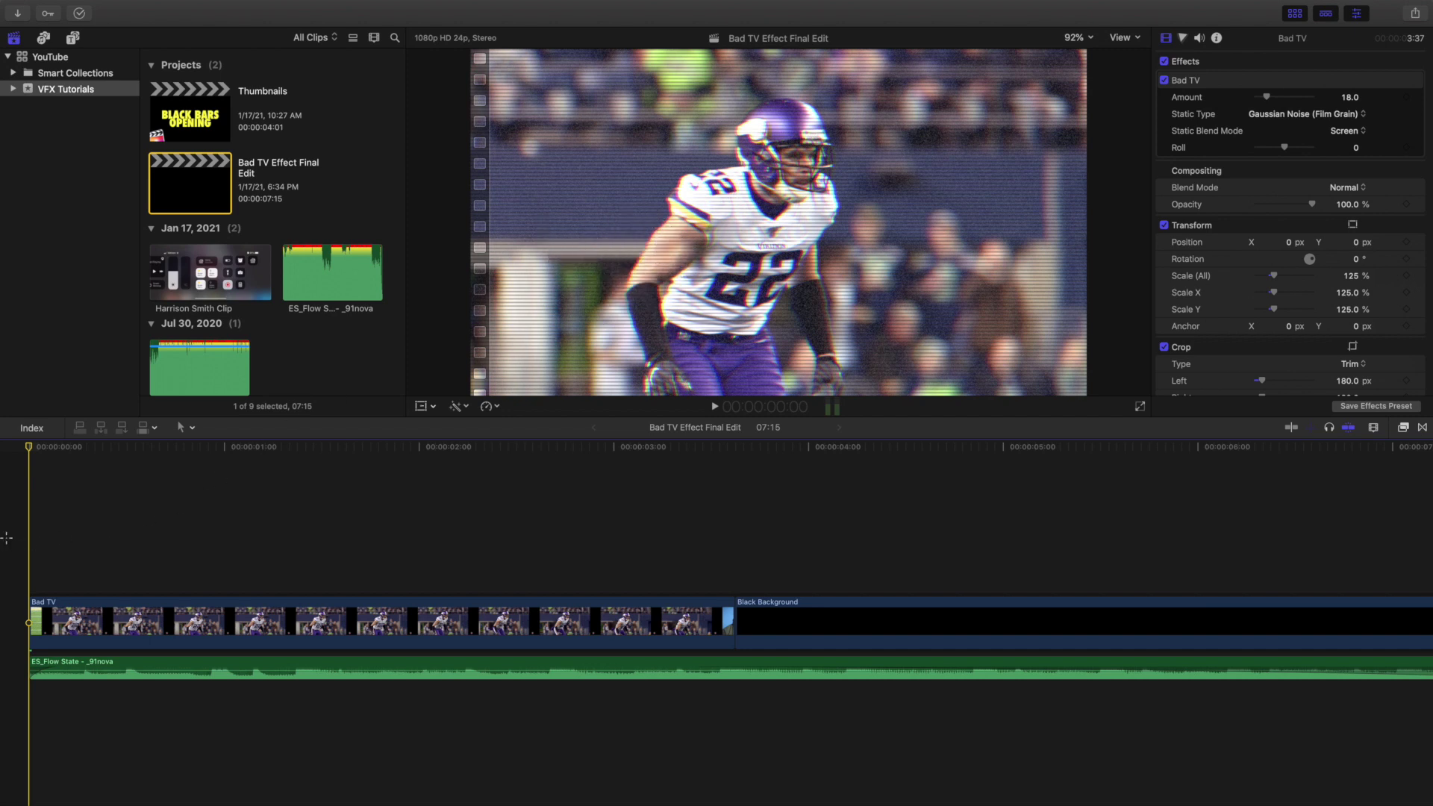
Step: Preview the football clip twice, returning to the start after each playback
key("space")
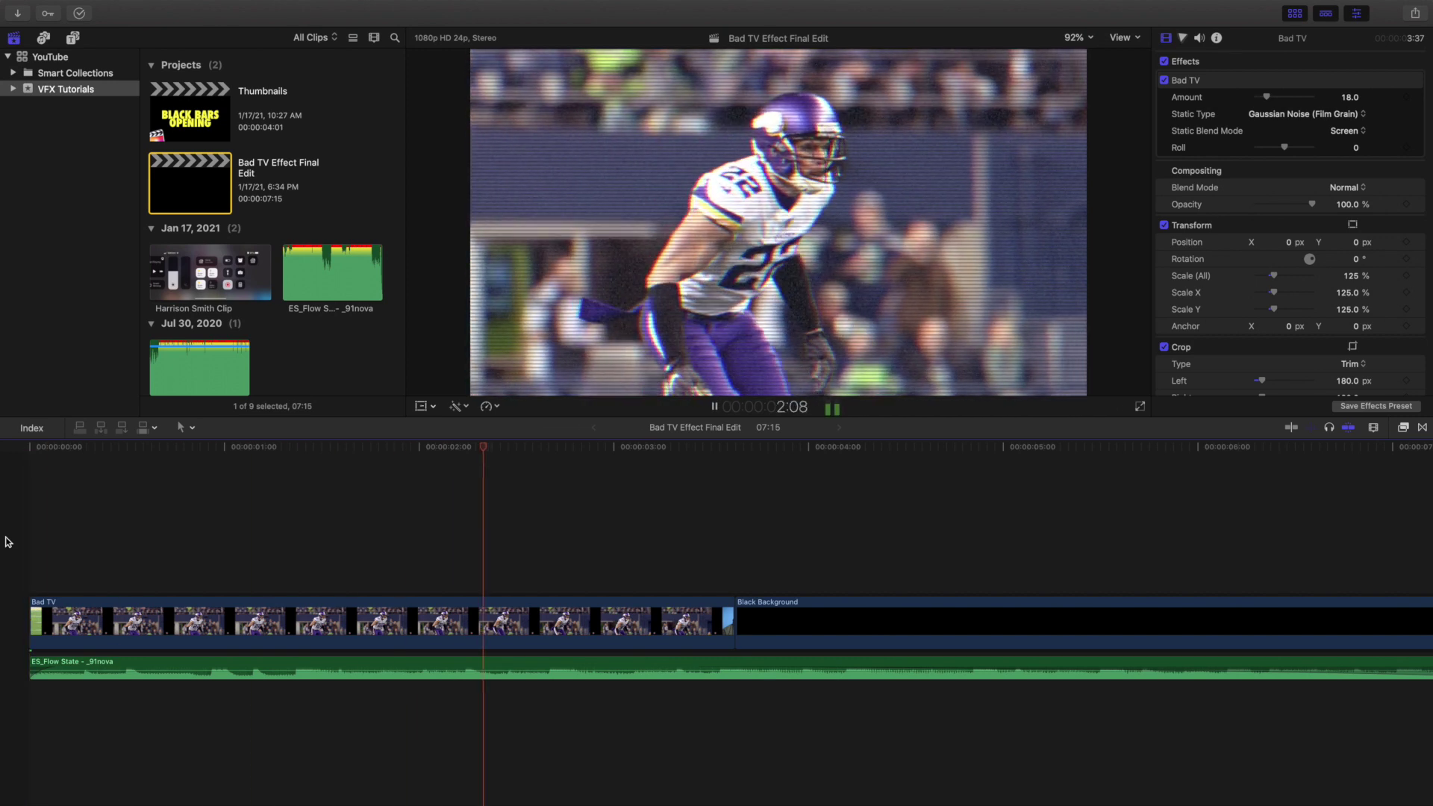
key("space")
key("Home")
key("space")
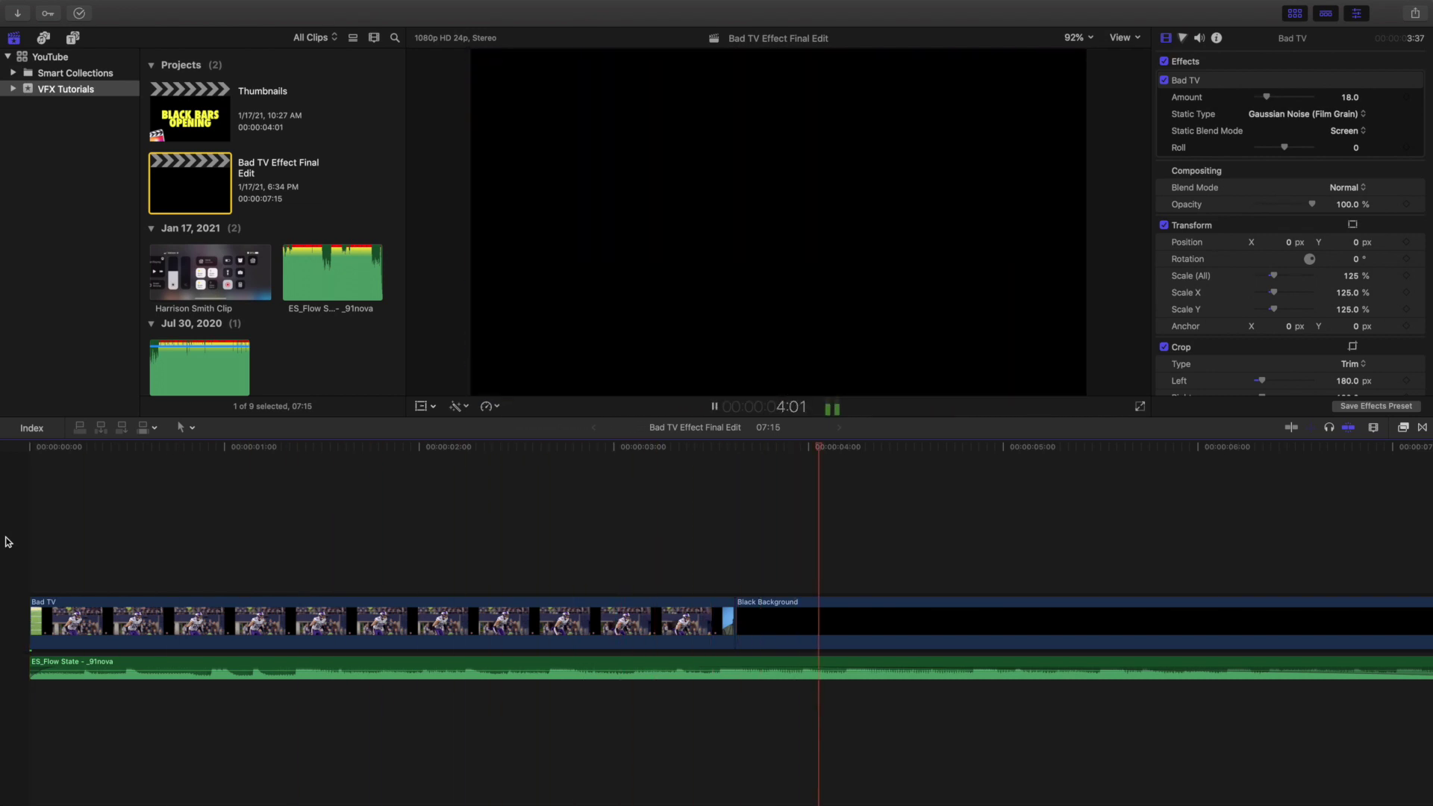
key("space")
key("Home")
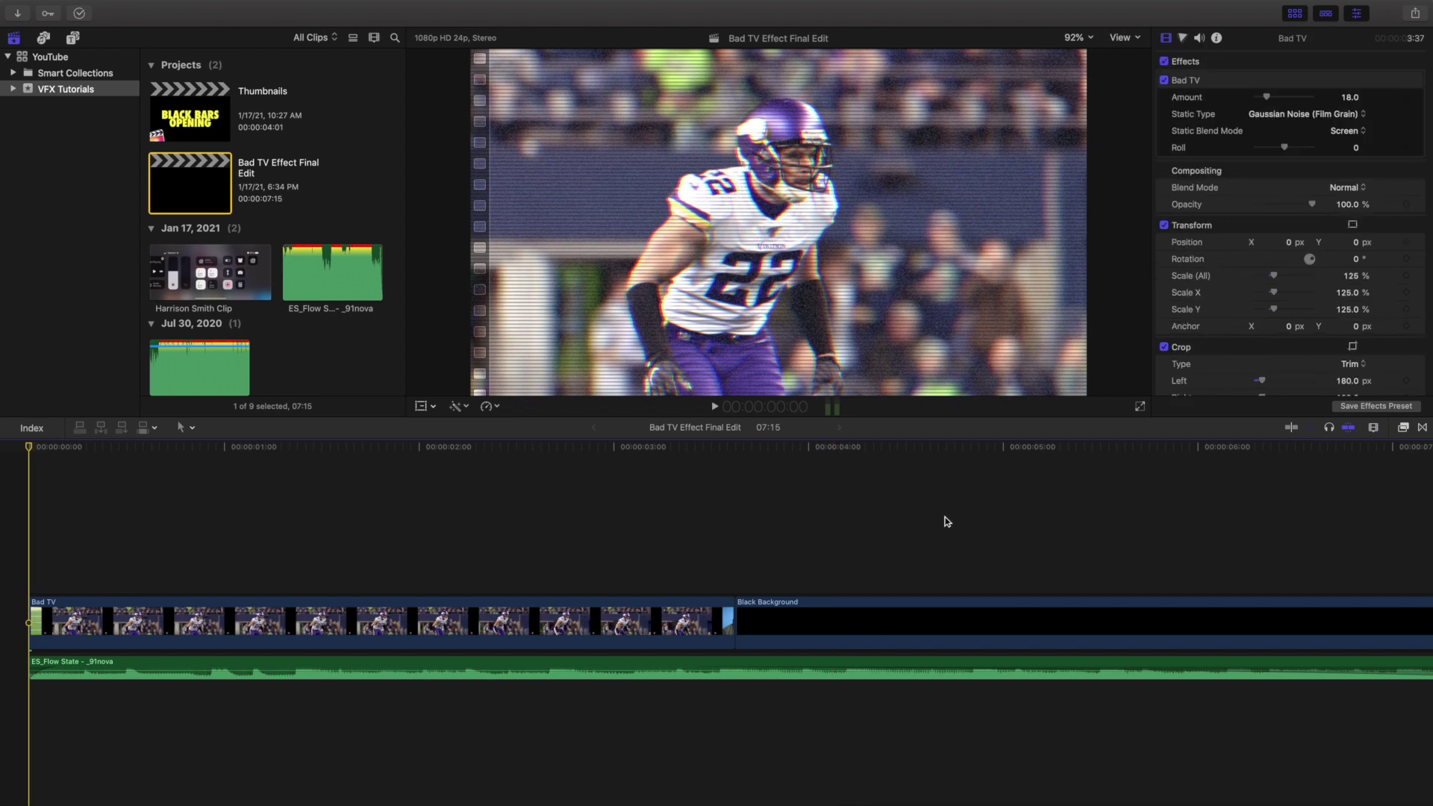
Step: Delete the existing Bad TV effect and drag a fresh Bad TV from the Effects browser onto the clip
left_click(1220, 83)
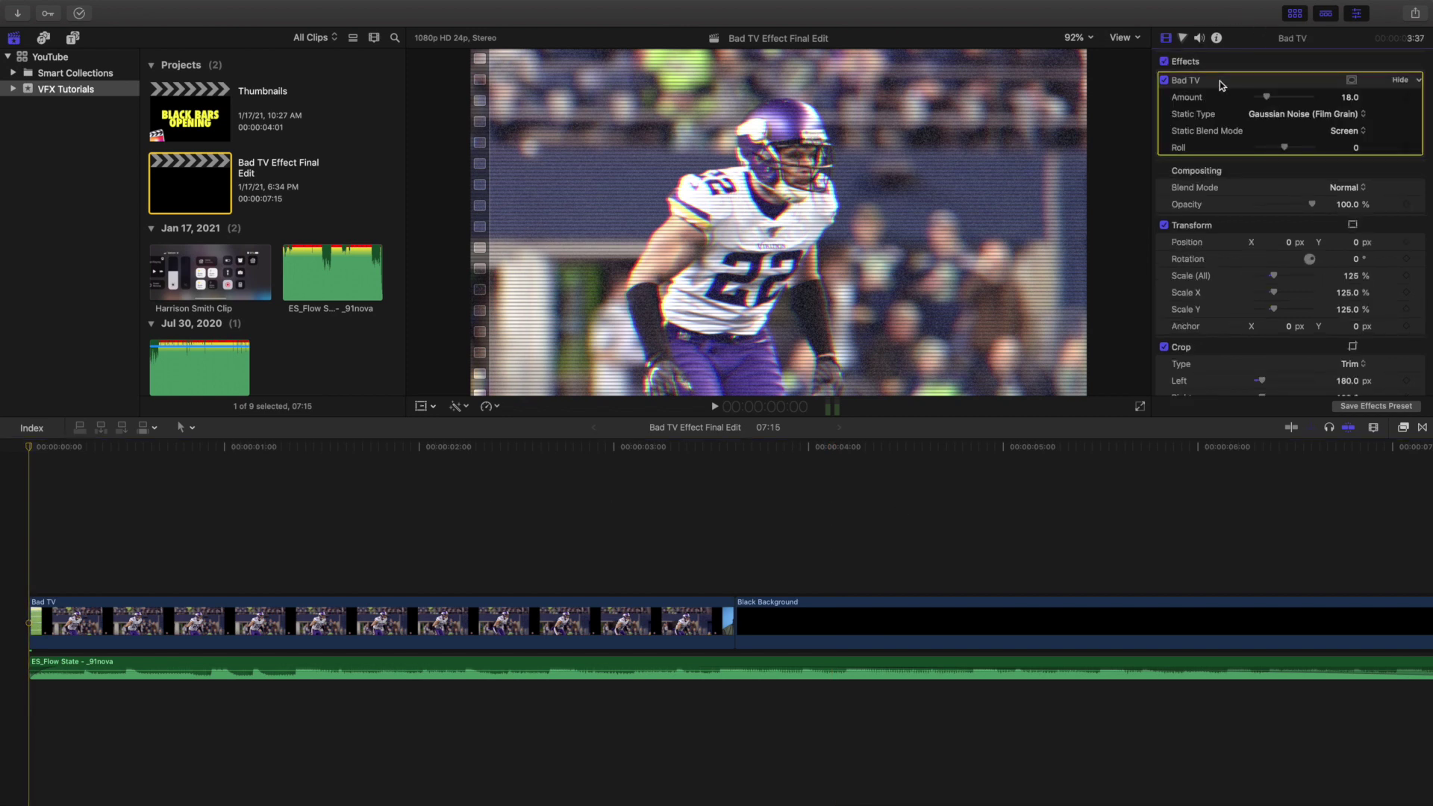
key("Delete")
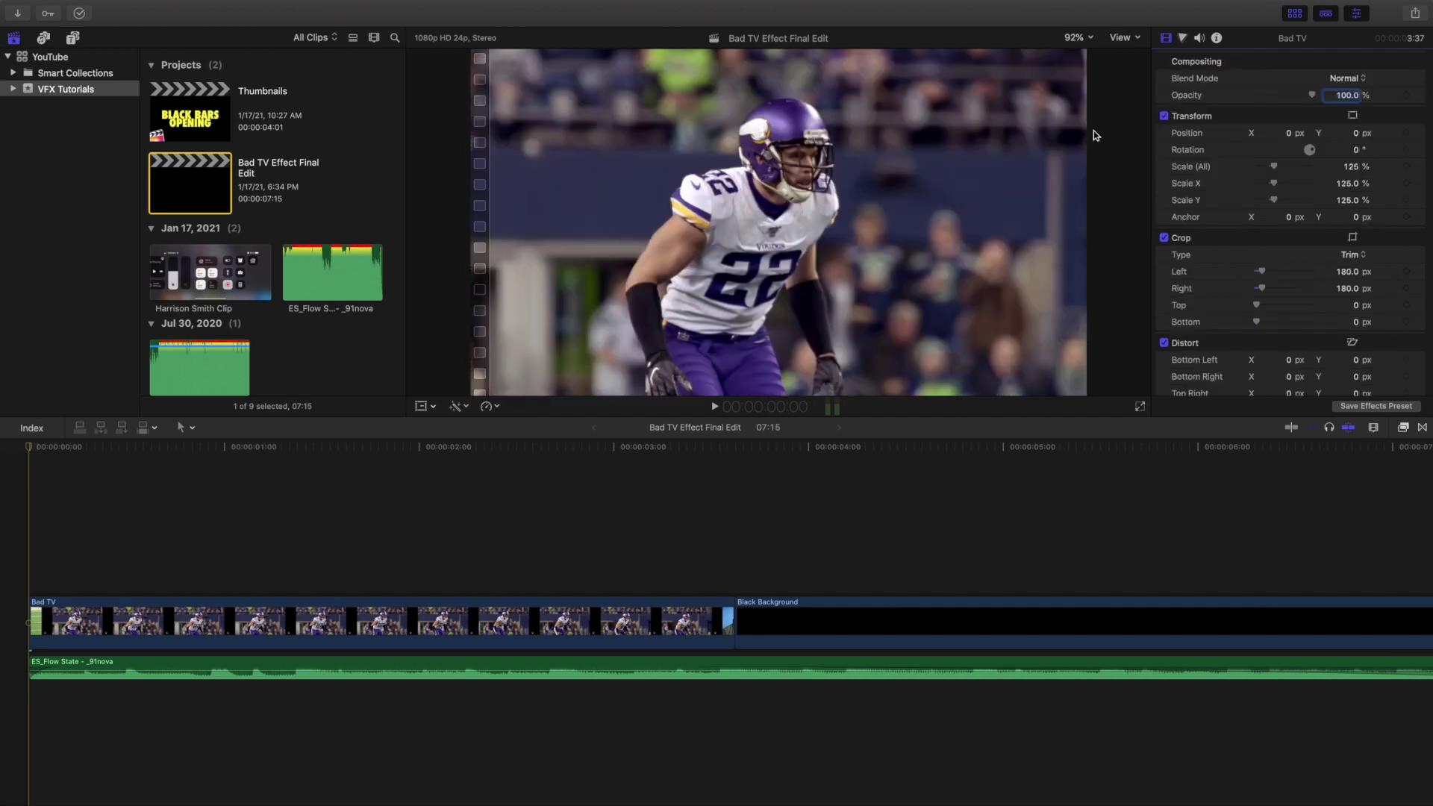
left_click(9, 510)
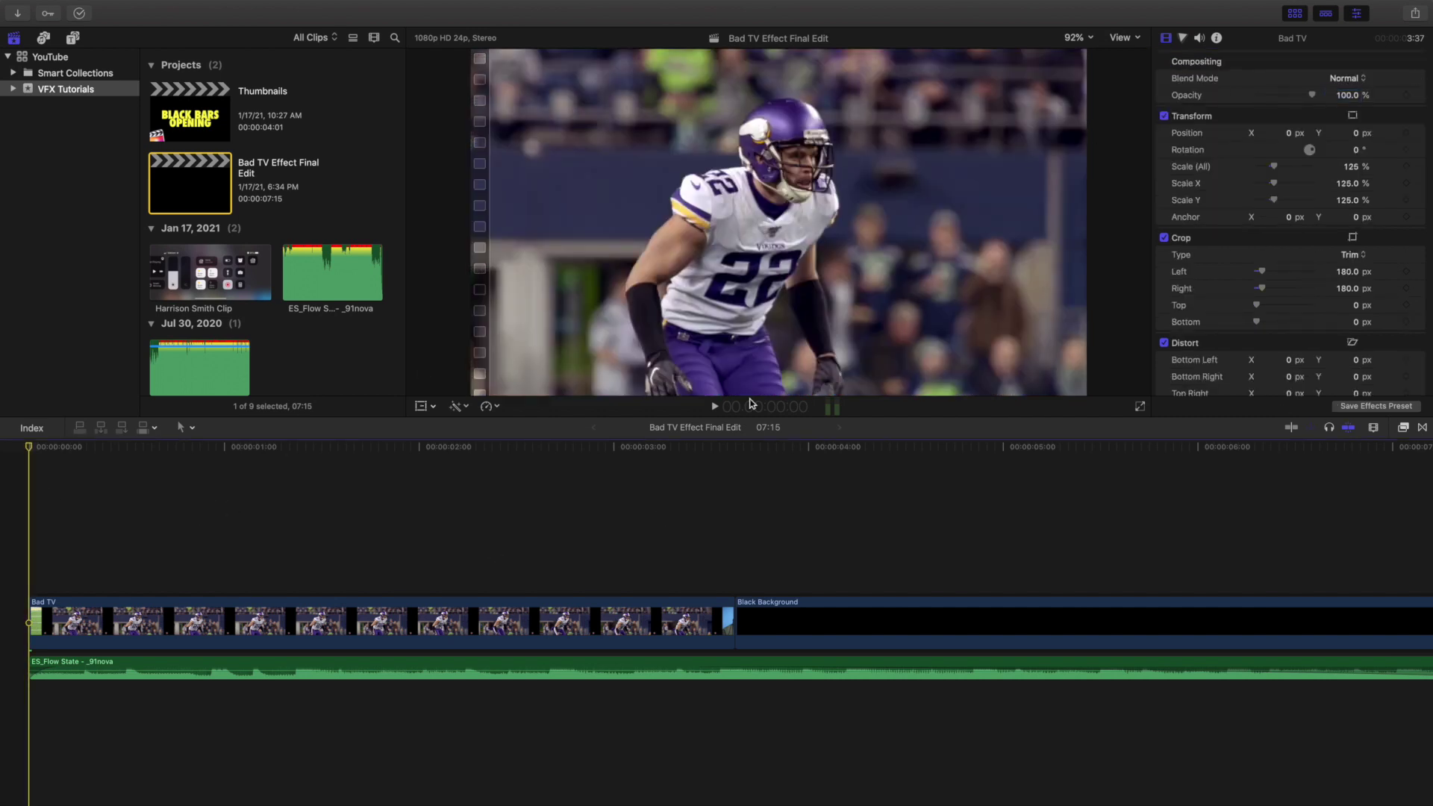
left_click(1404, 428)
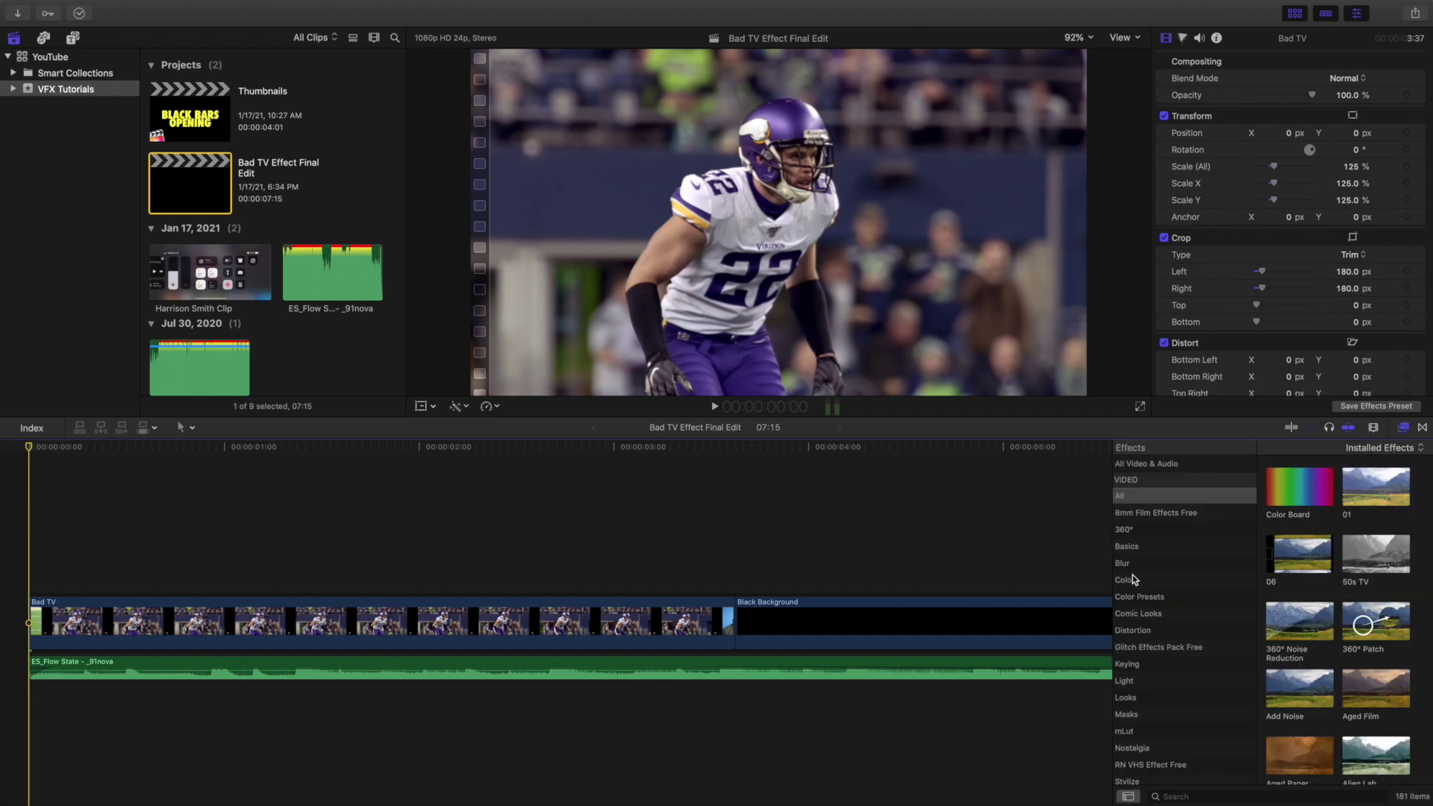
left_click(1187, 796)
type("bad tv")
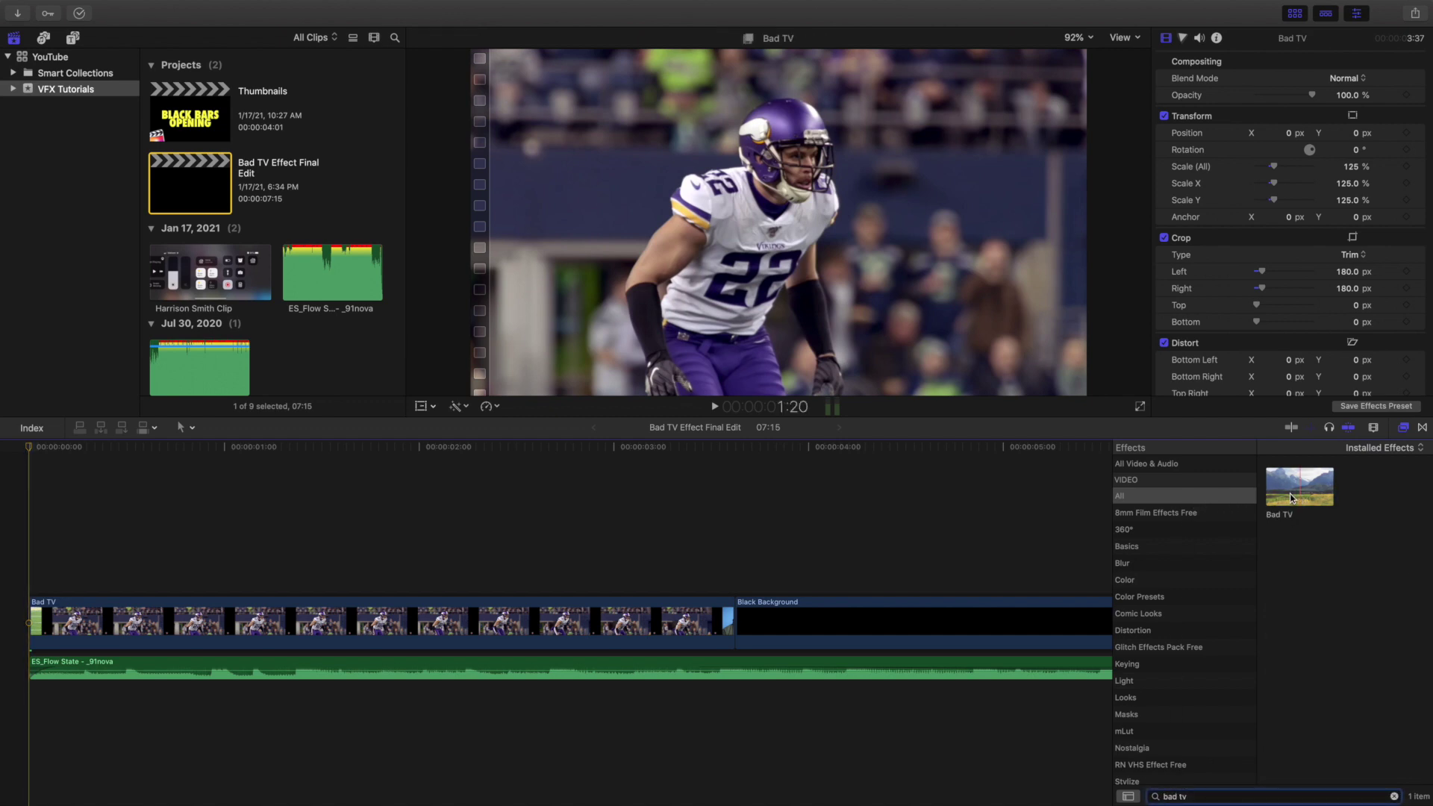
left_click_drag(1294, 494, 671, 597)
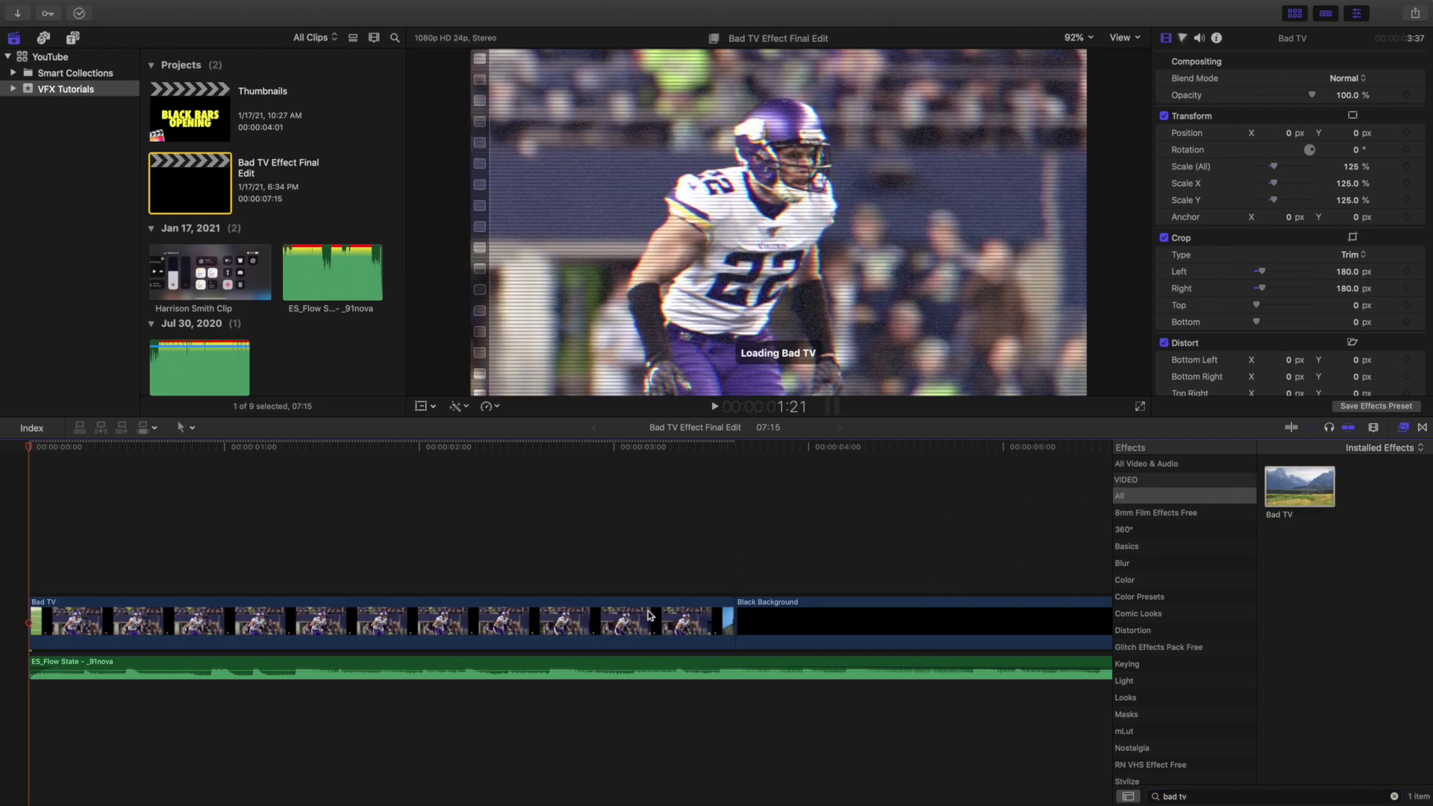
left_click(1404, 427)
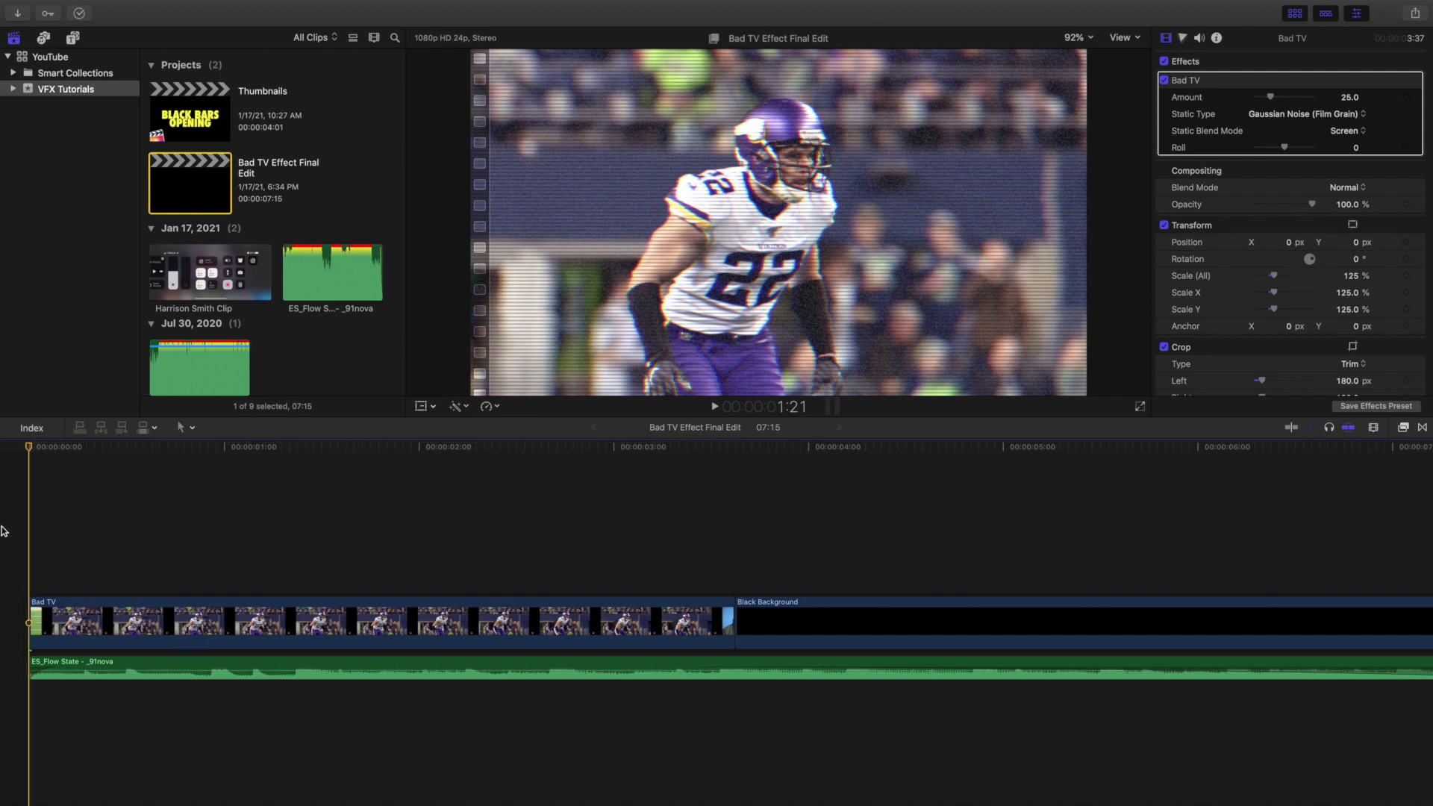
key("space")
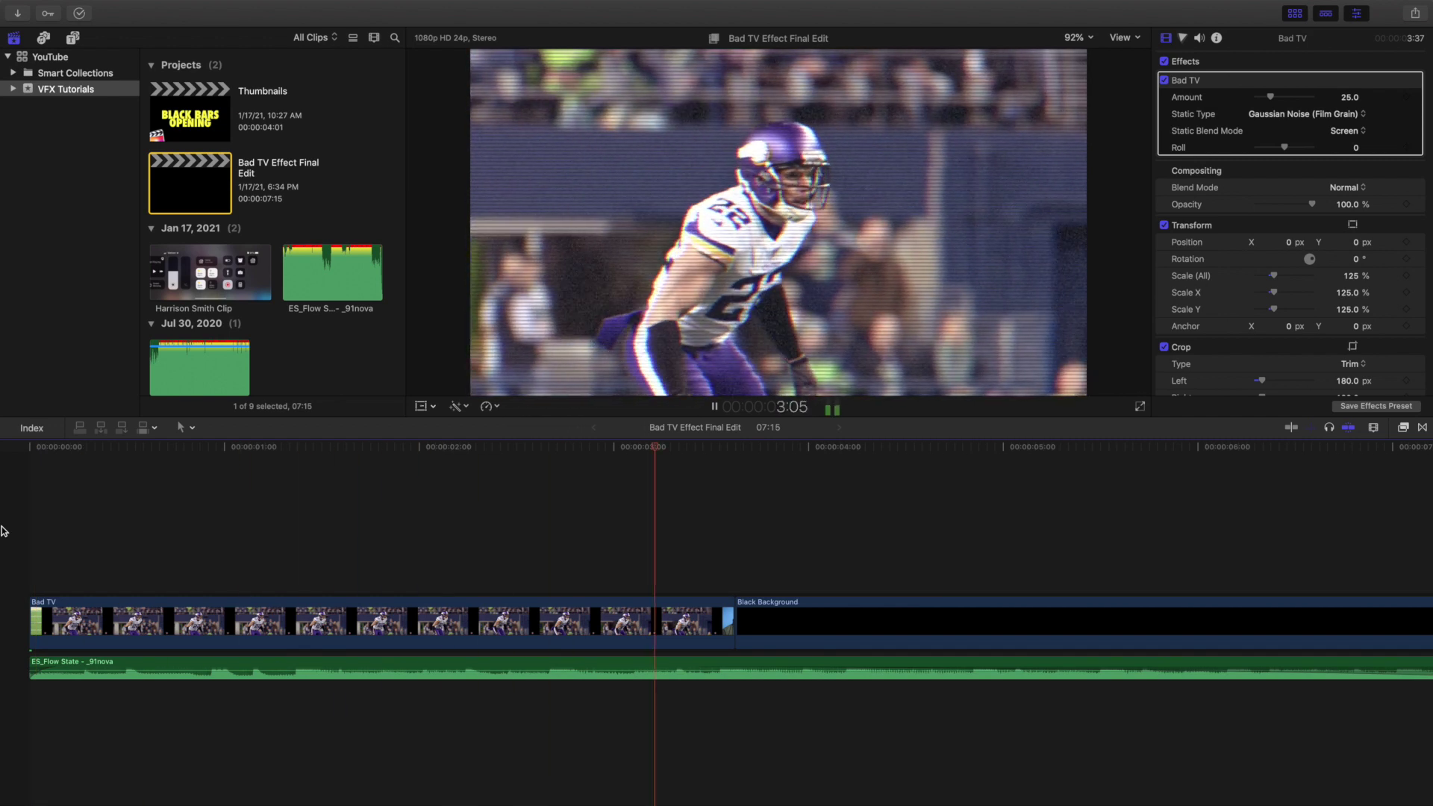
key("Home")
key("space")
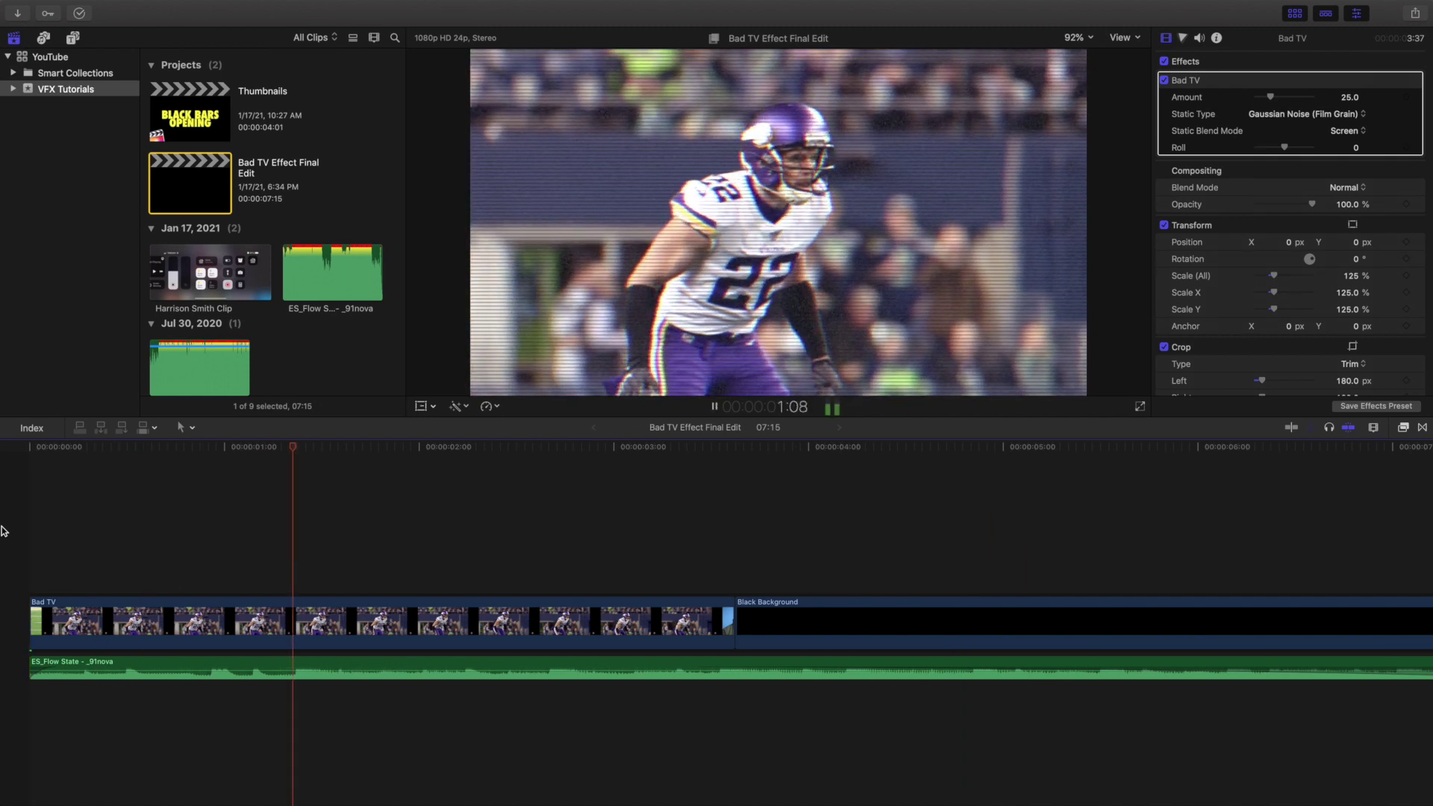
key("space")
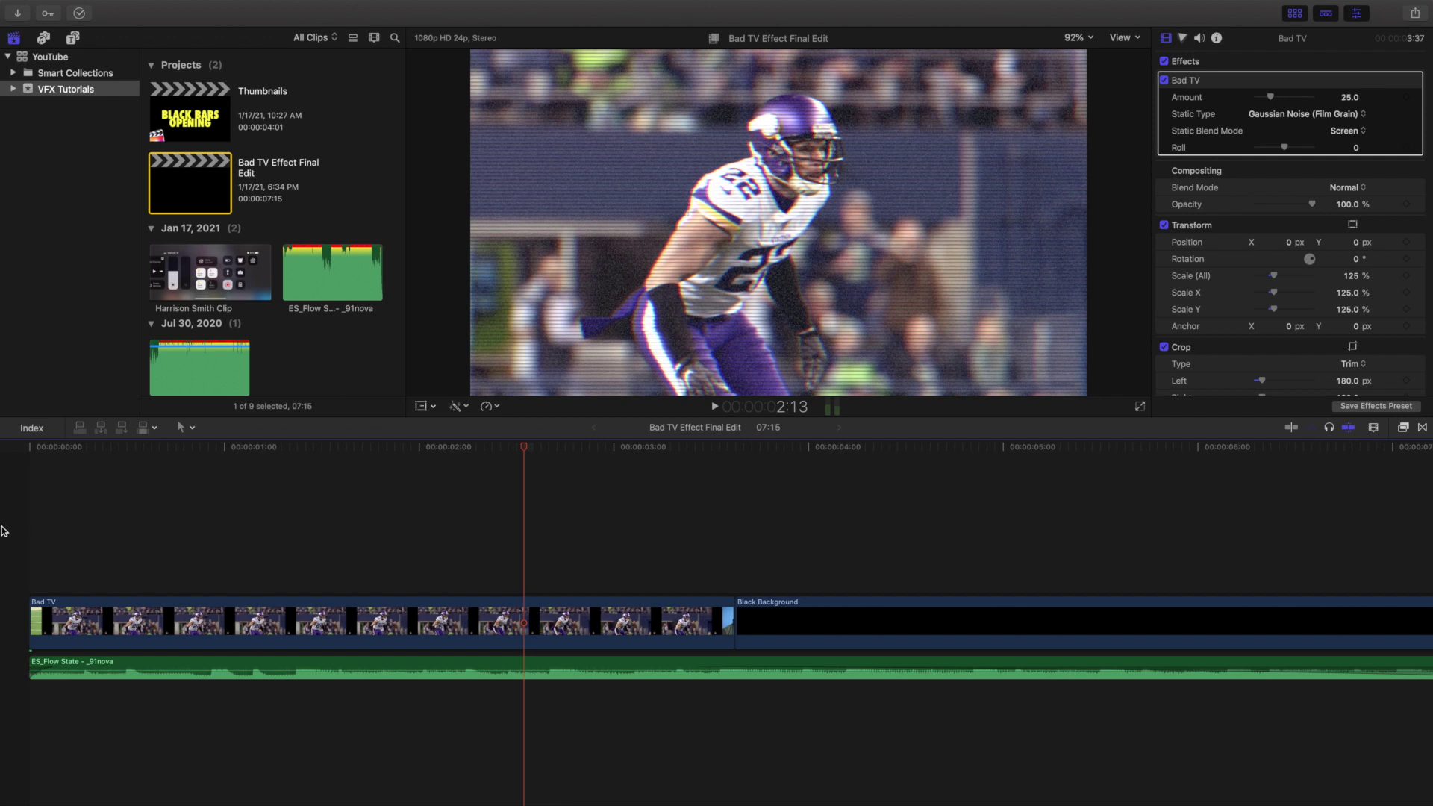
key("Home")
left_click(157, 610)
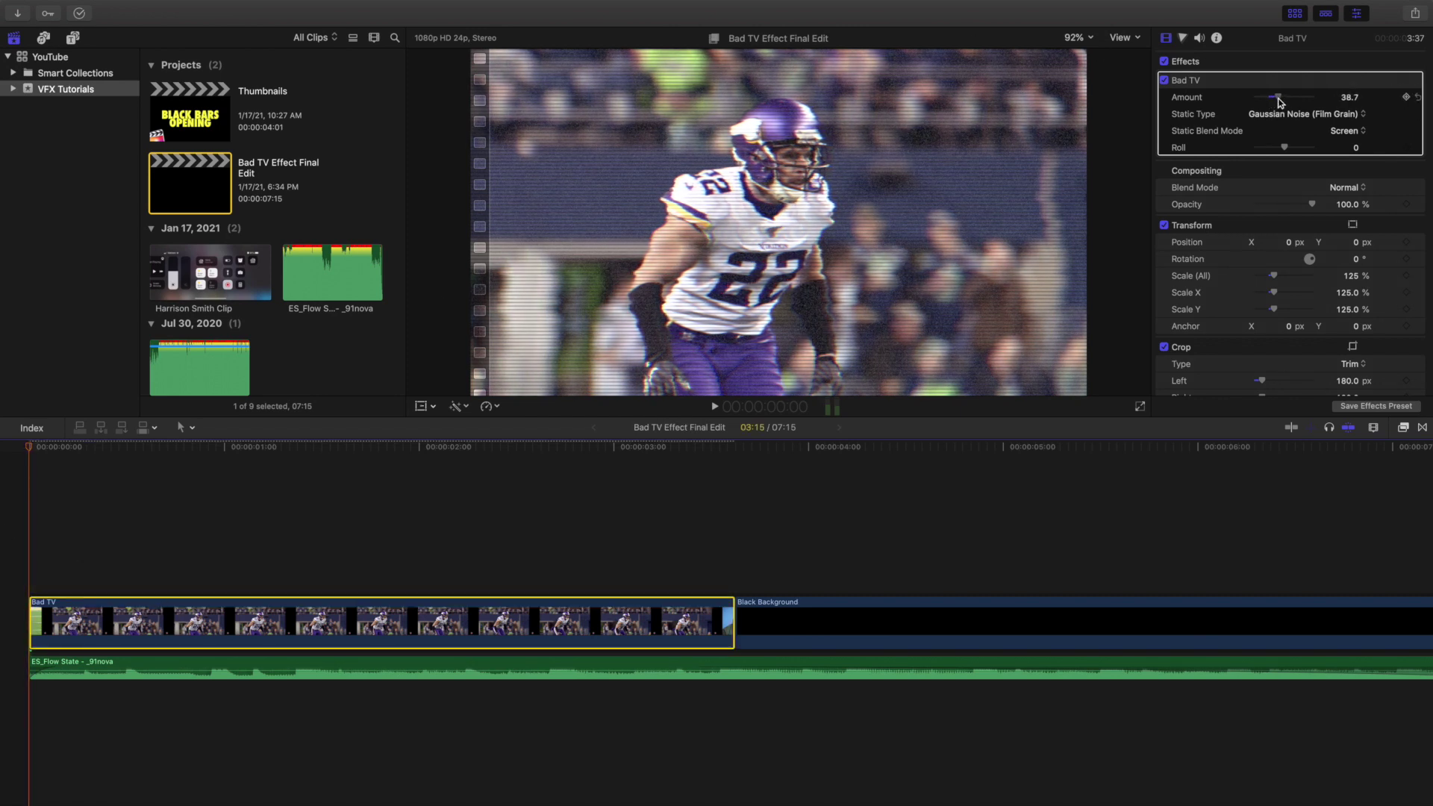
Step: Drag the Bad TV Amount to 100 and preview the heavily distorted clip
left_click_drag(1270, 101, 1319, 107)
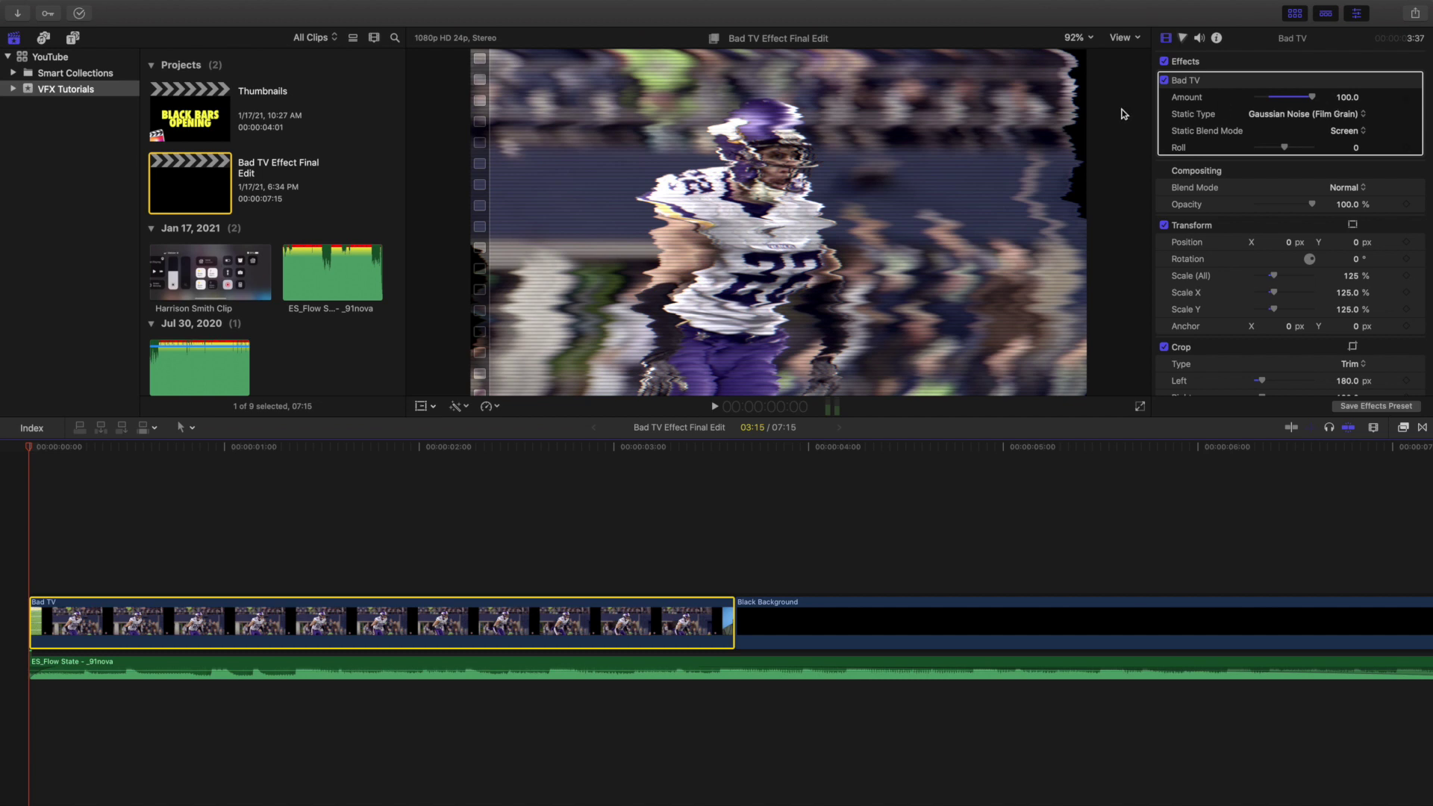
left_click(7, 596)
key("space")
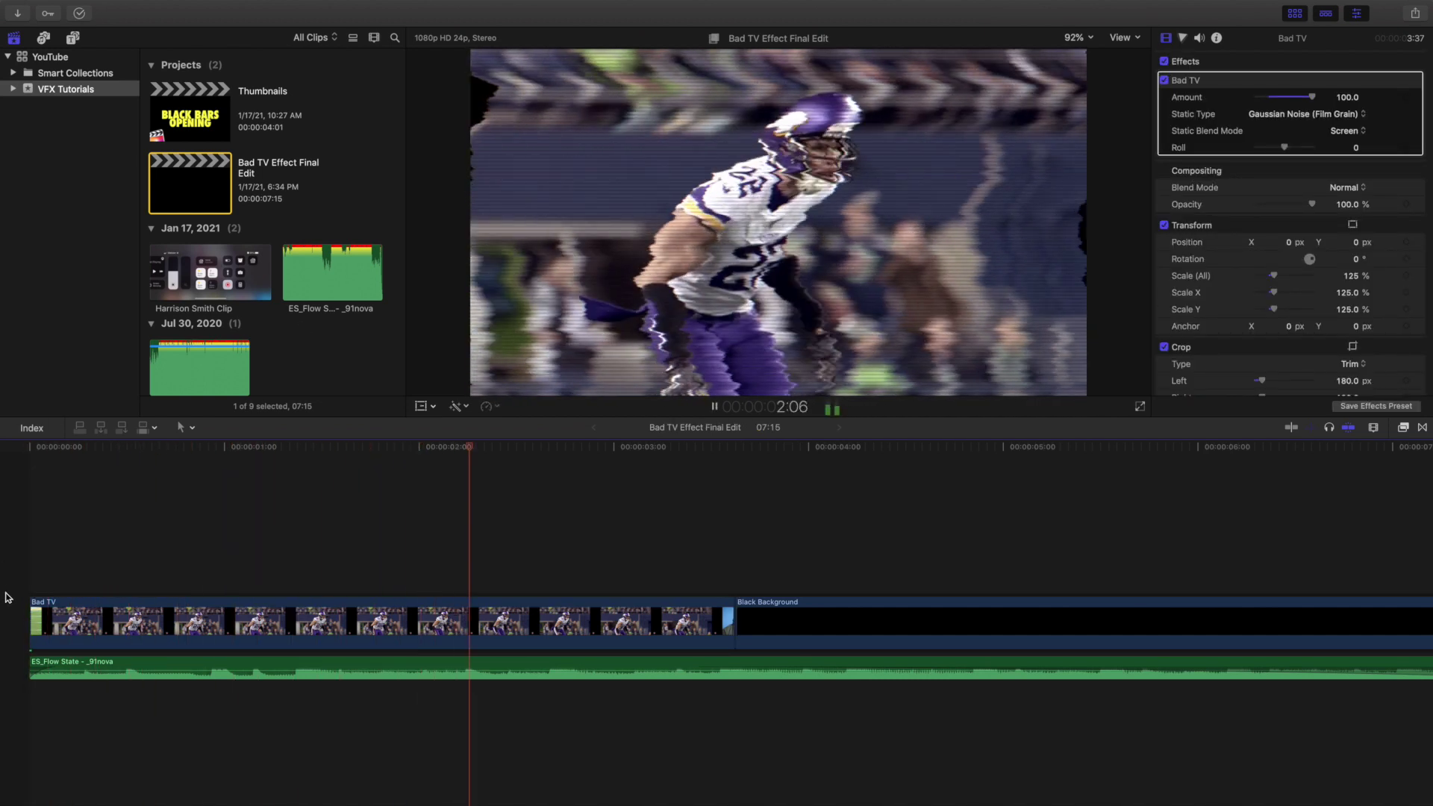
key("space")
Step: Replay the clip at Amount 100 from the beginning twice
left_click(13, 597)
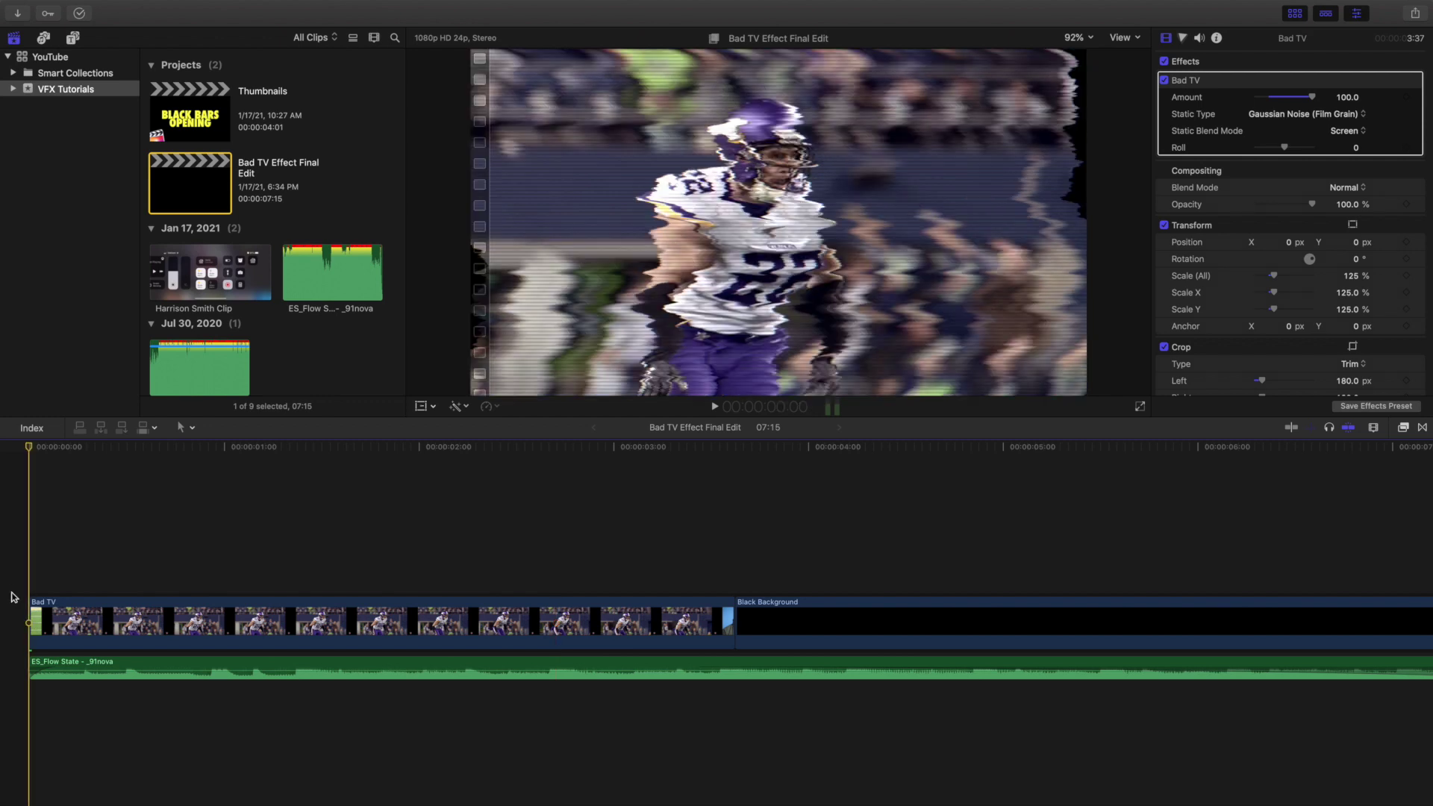
key("space")
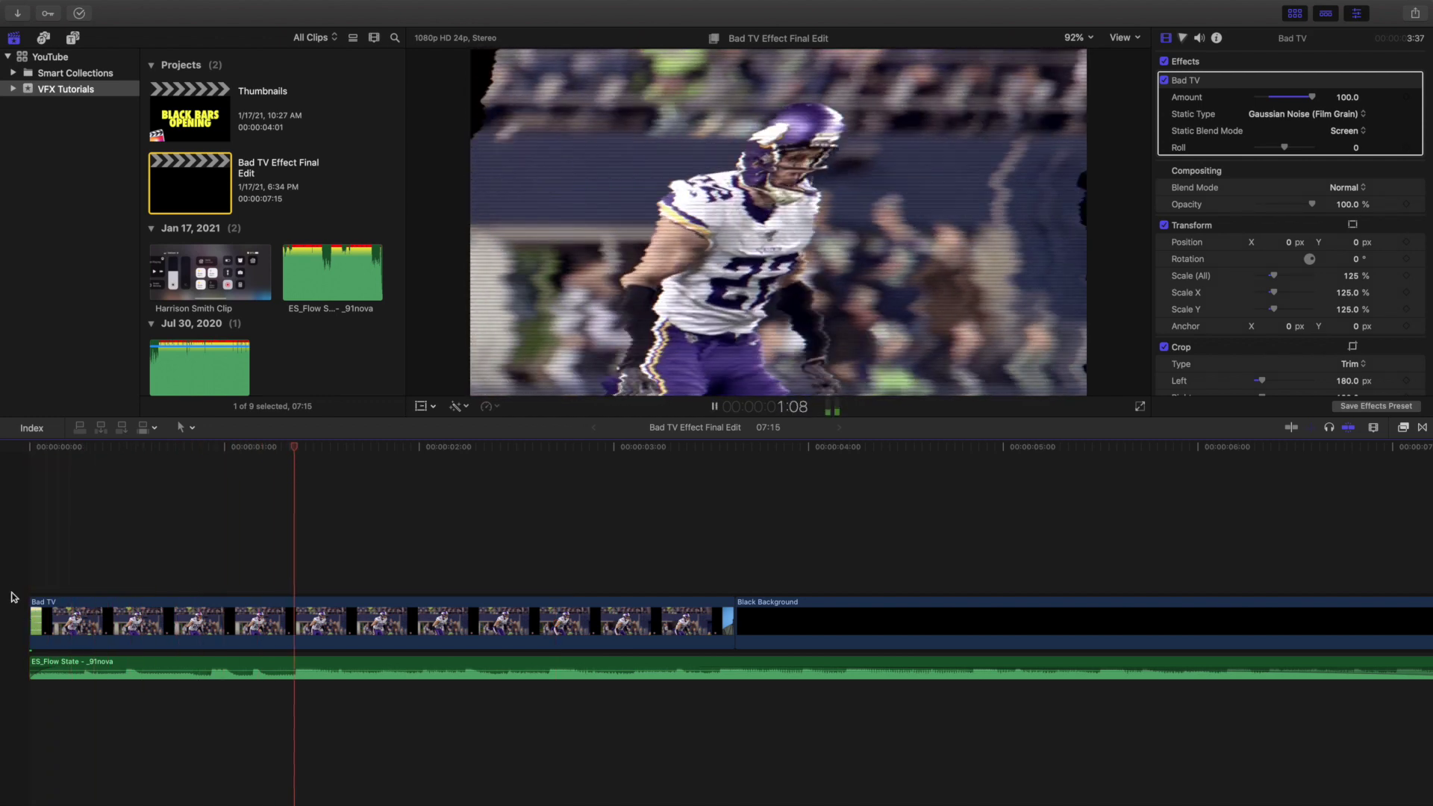
key("space")
left_click(13, 597)
key("space")
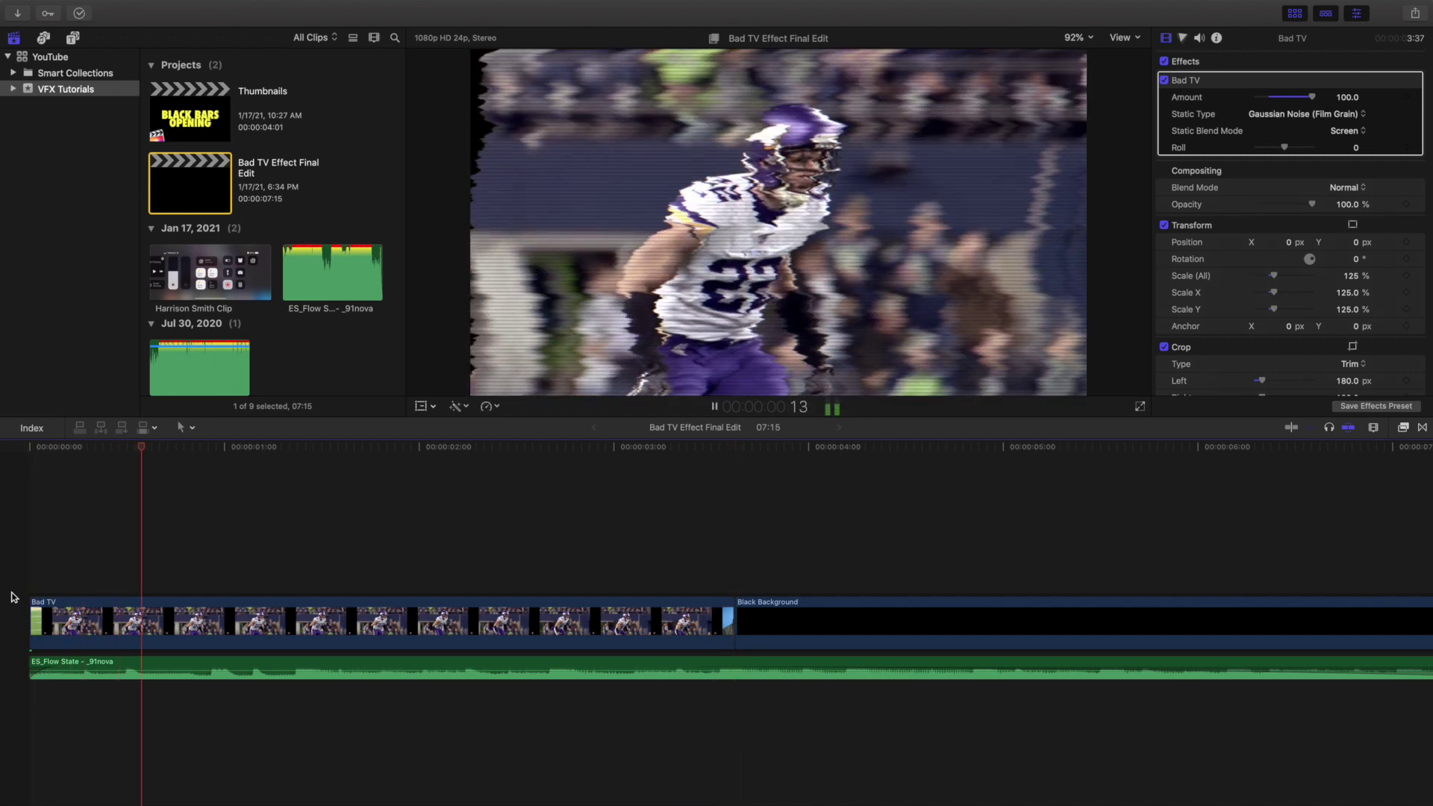
key("space")
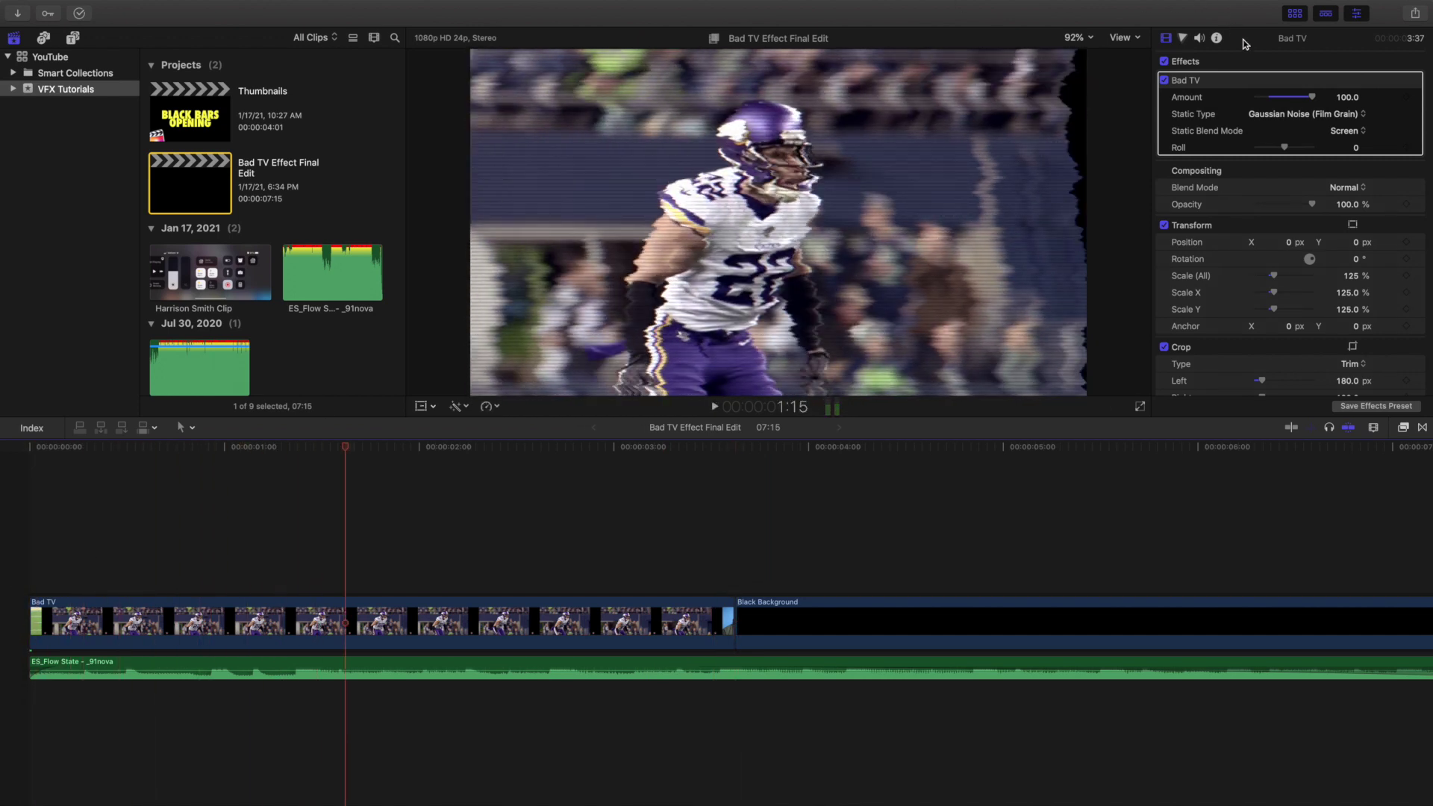
Step: Lower the Bad TV Amount and enter exactly 5.0
left_click_drag(1311, 97, 1261, 102)
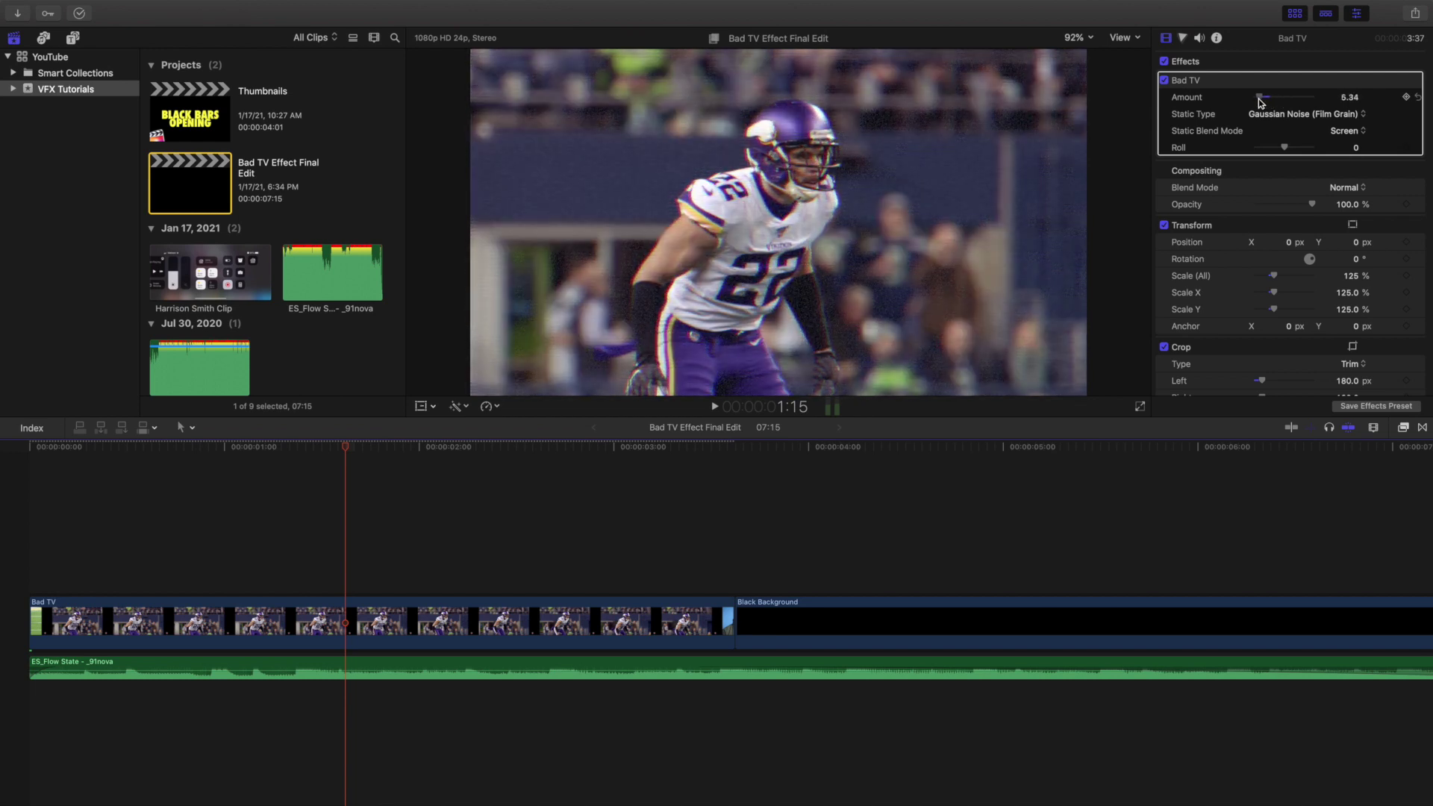
left_click(1344, 97)
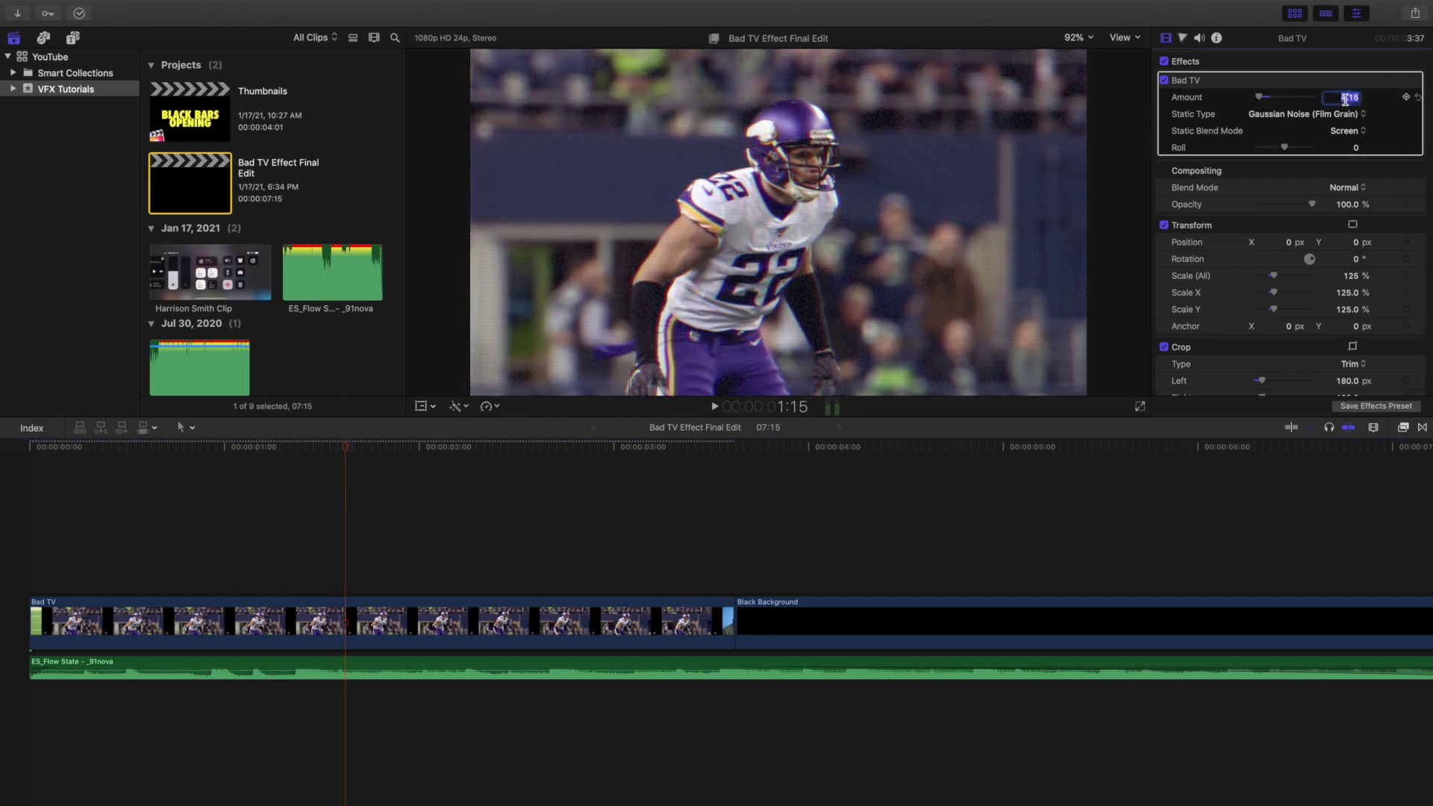
type("5.0")
key("Return")
Step: Play the clip at Amount 5.0 twice from the start, then reselect the clip
key("Home")
key("space")
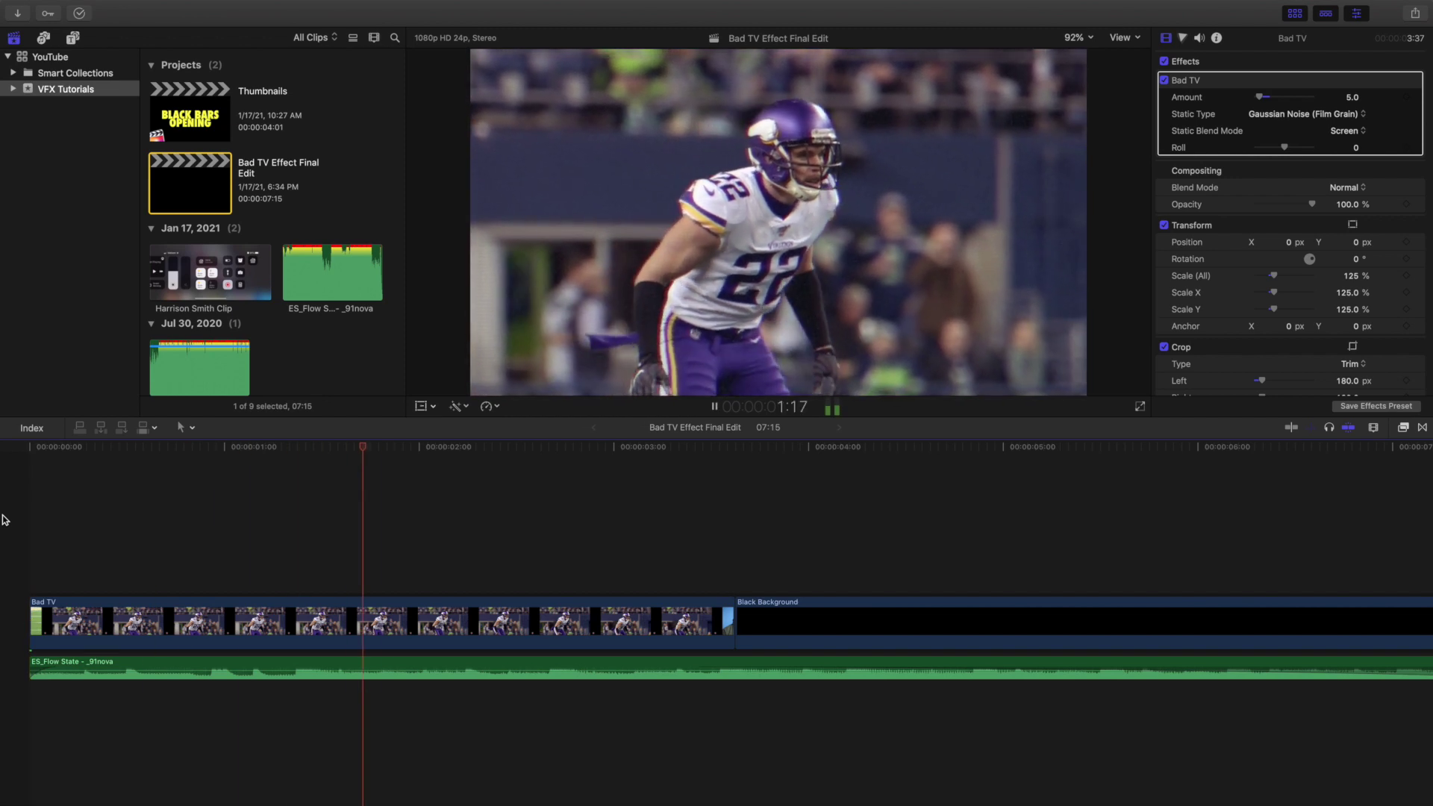
key("space")
key("Home")
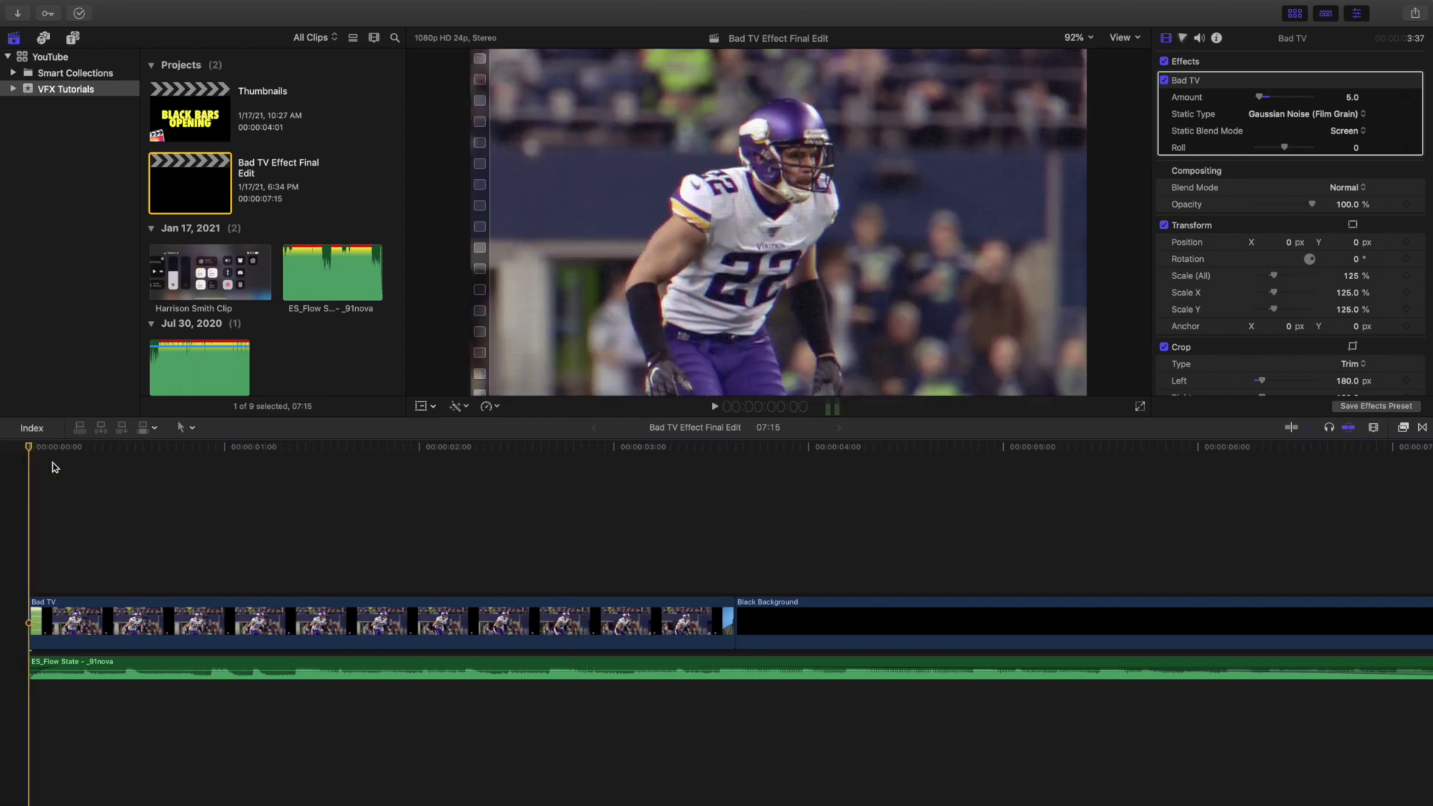
key("space")
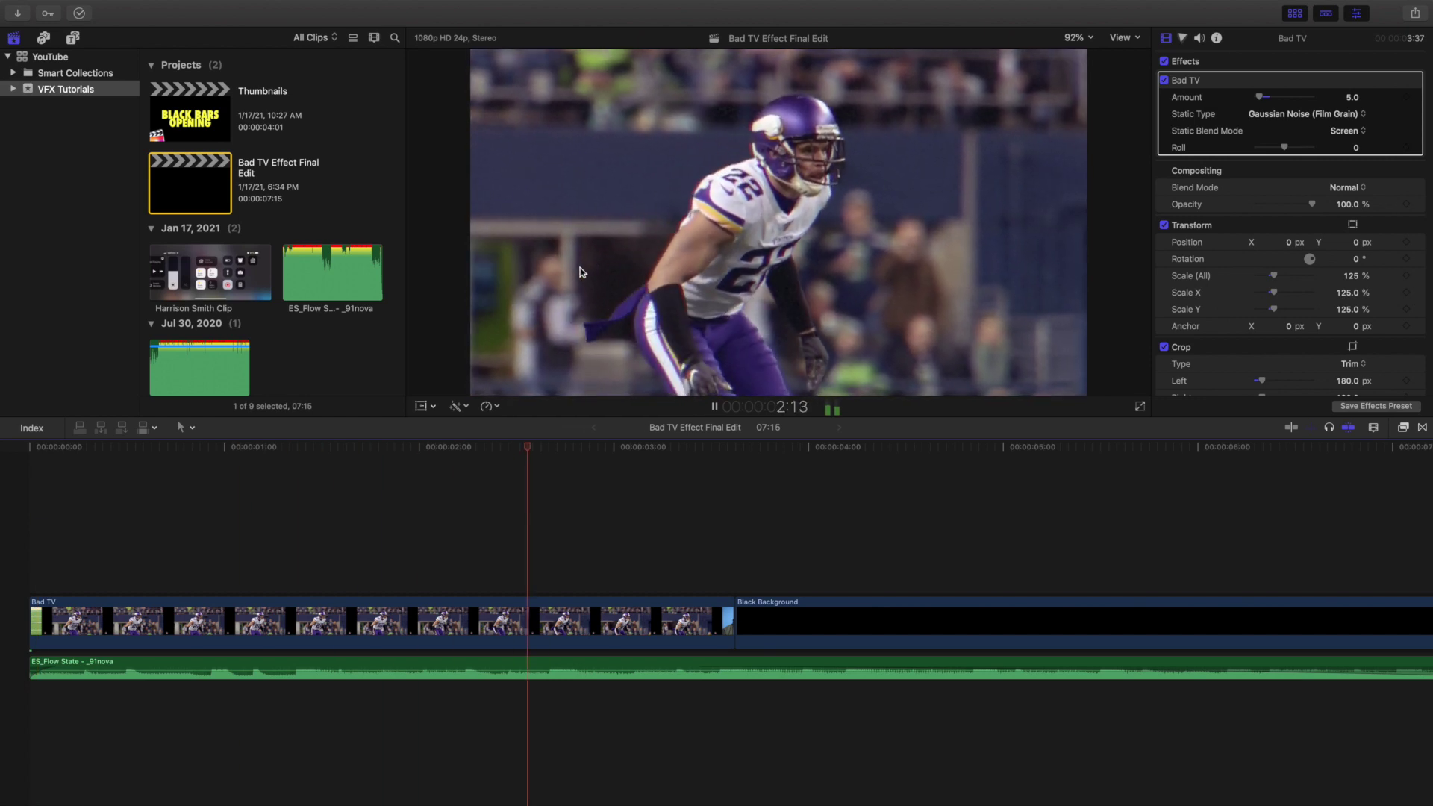
key("space")
key("Home")
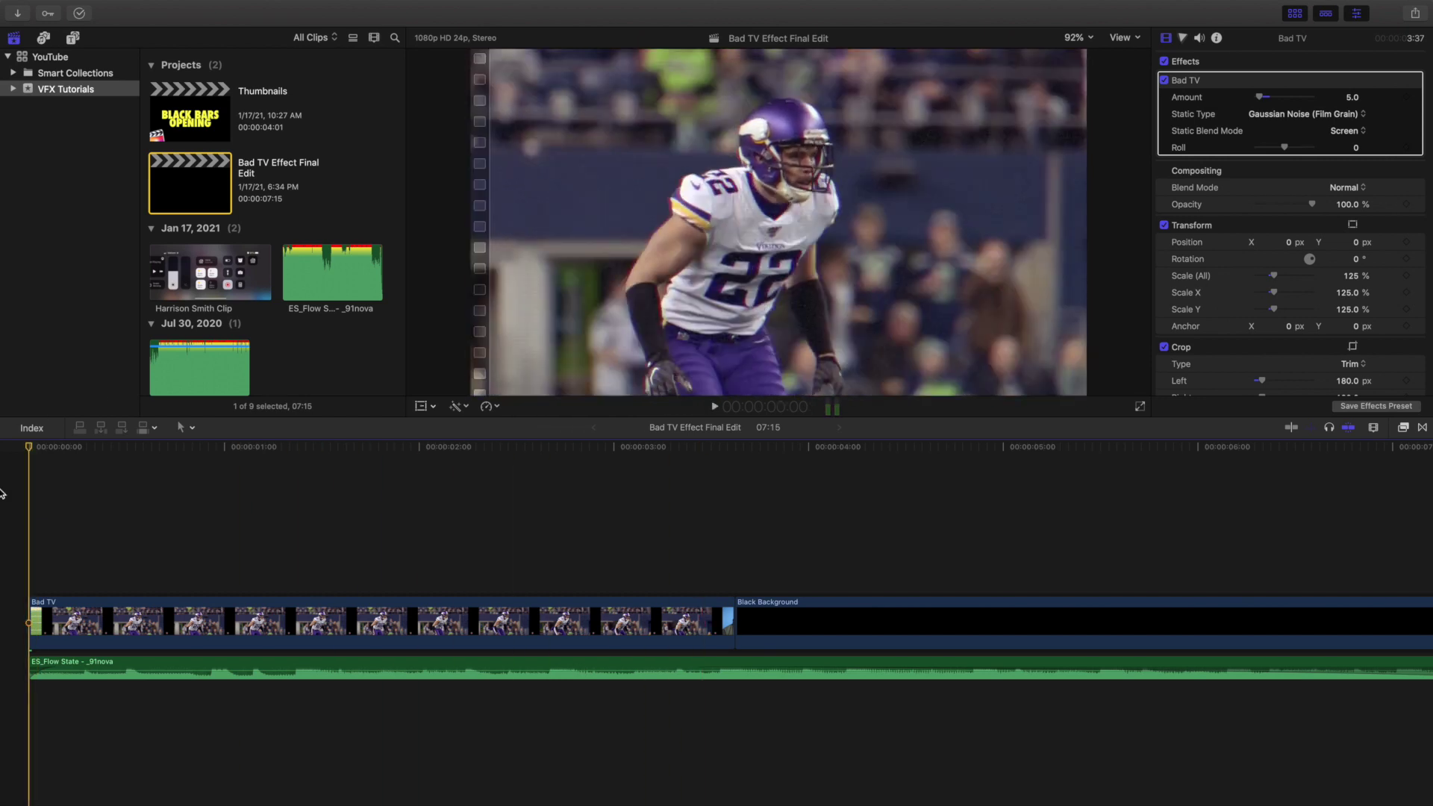
left_click(108, 600)
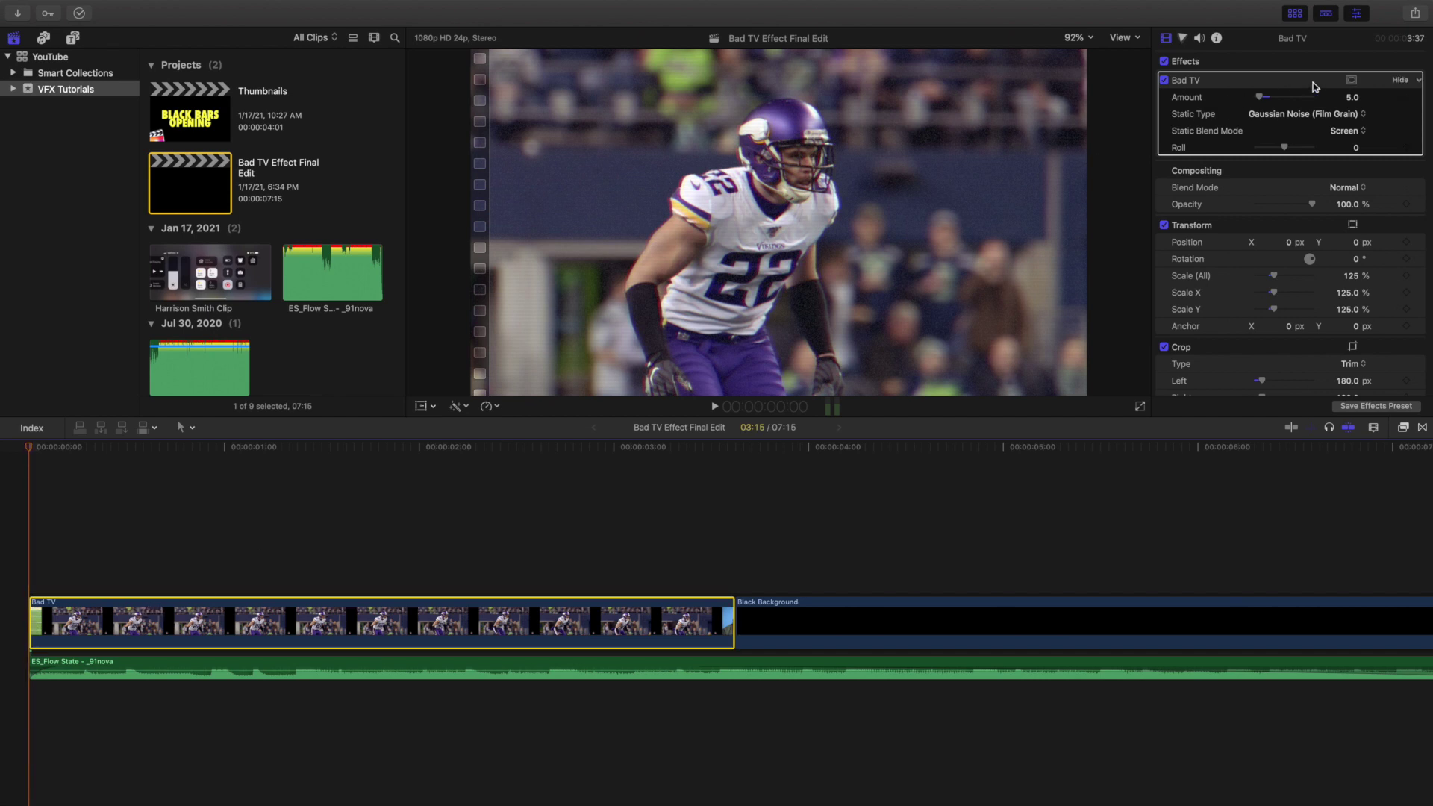
Step: Enter 18 as the Bad TV Amount value in the Inspector
left_click(1352, 98)
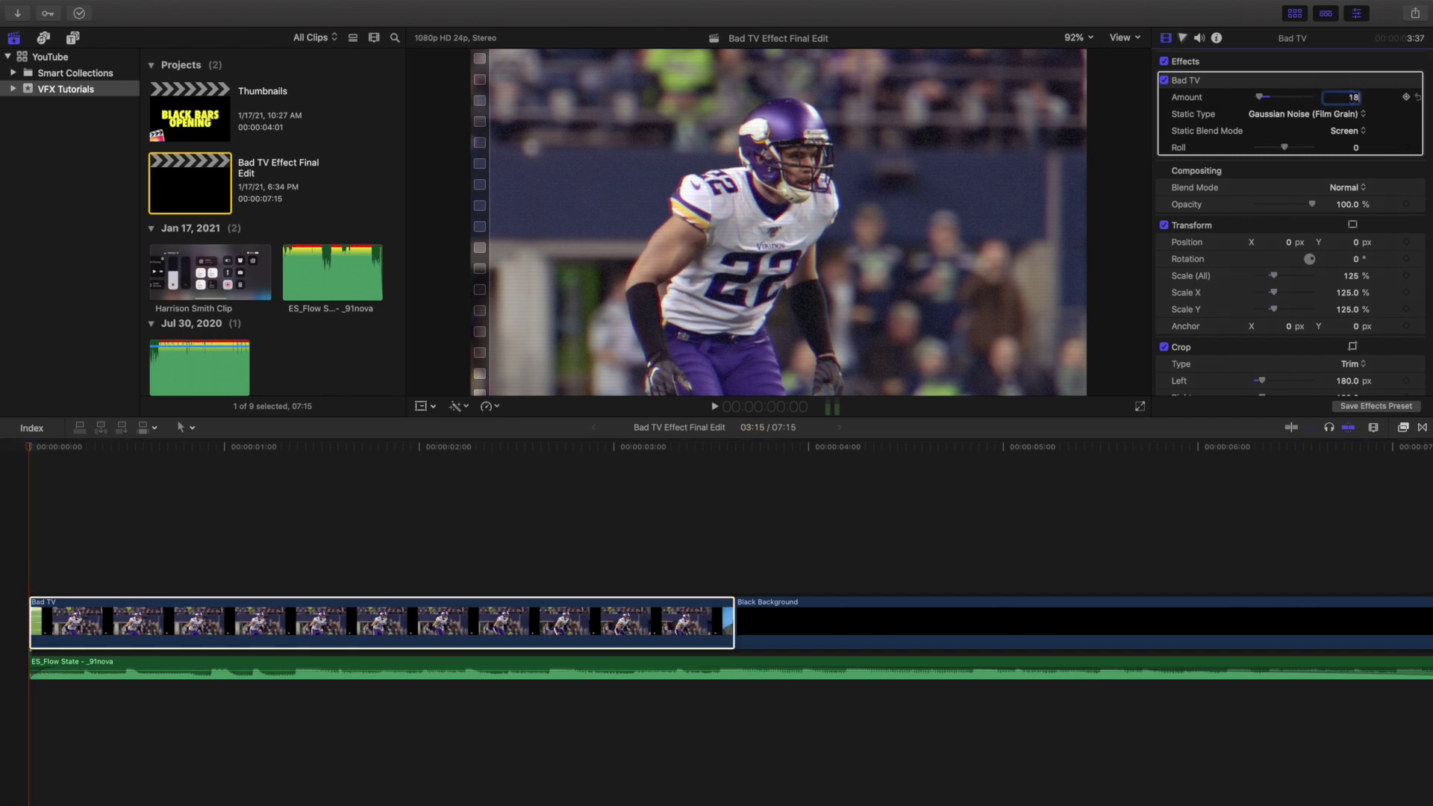
key("Return")
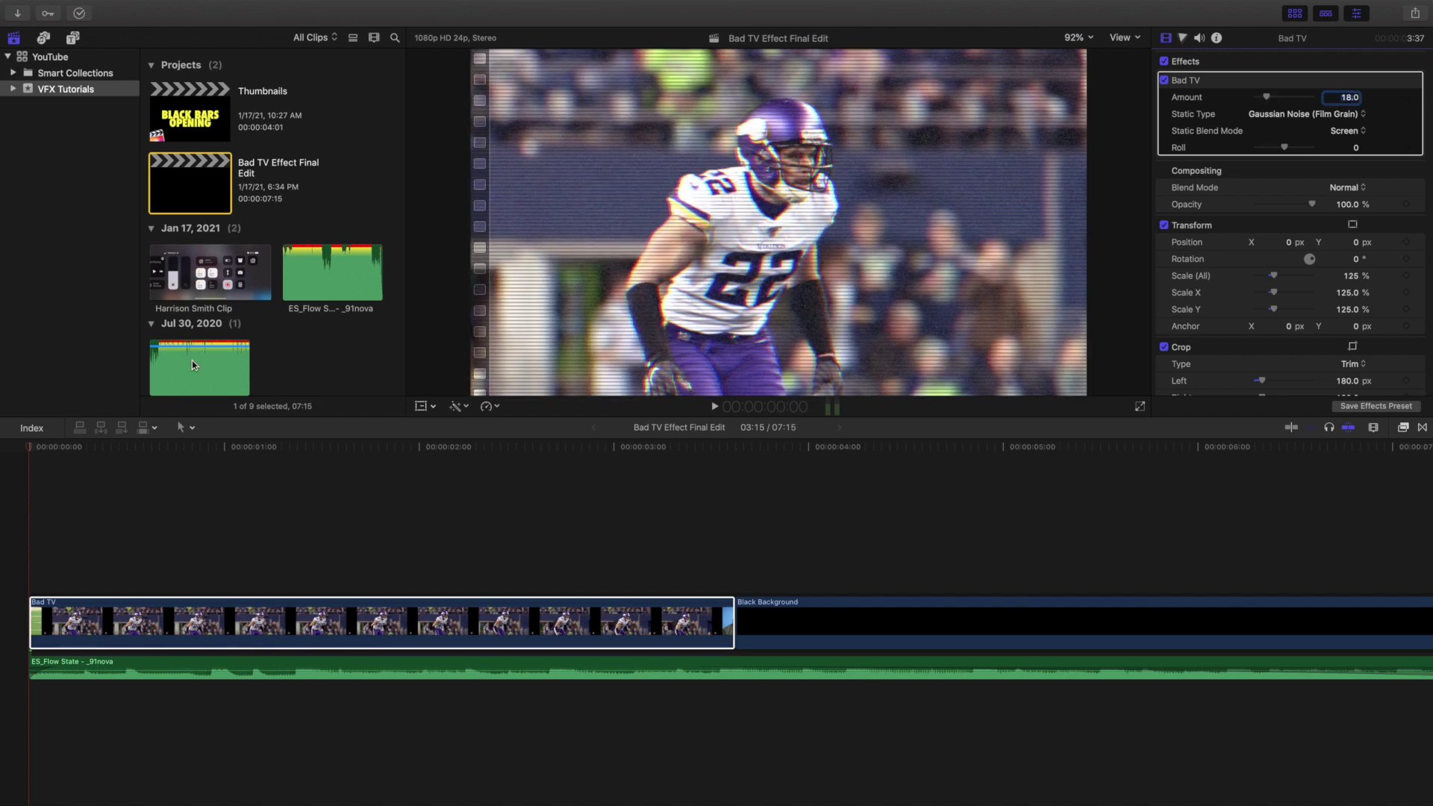
left_click(20, 533)
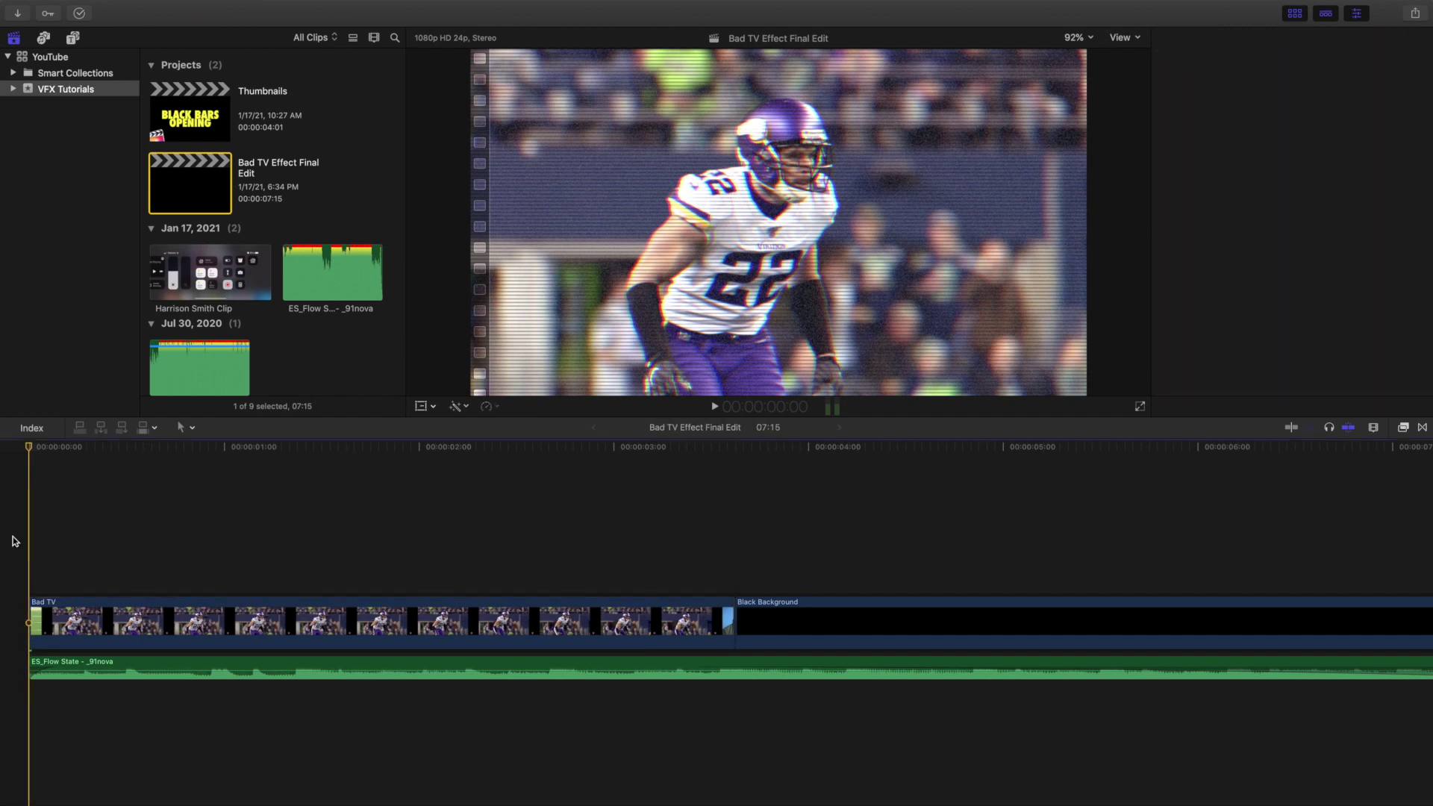
key("space")
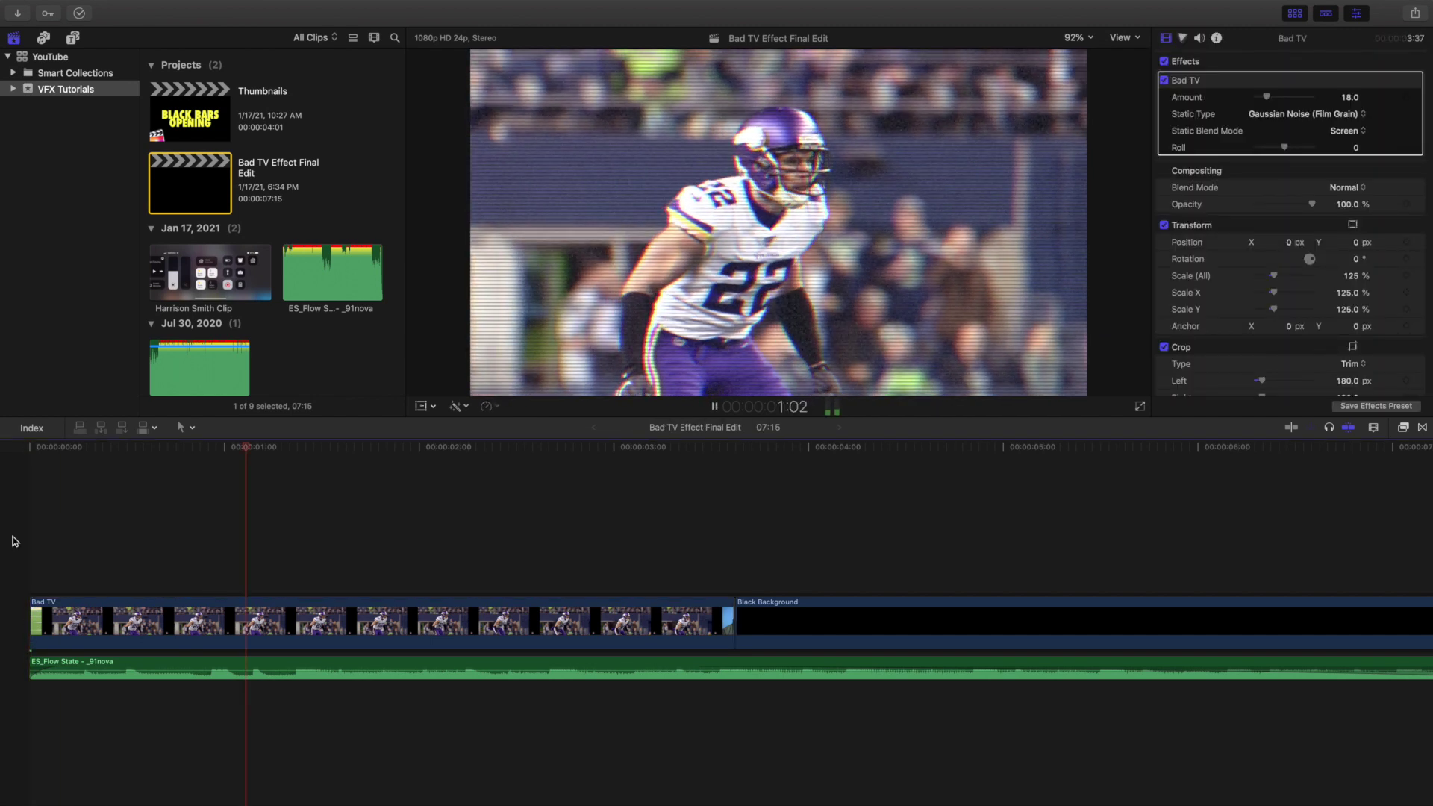
key("space")
key("Home")
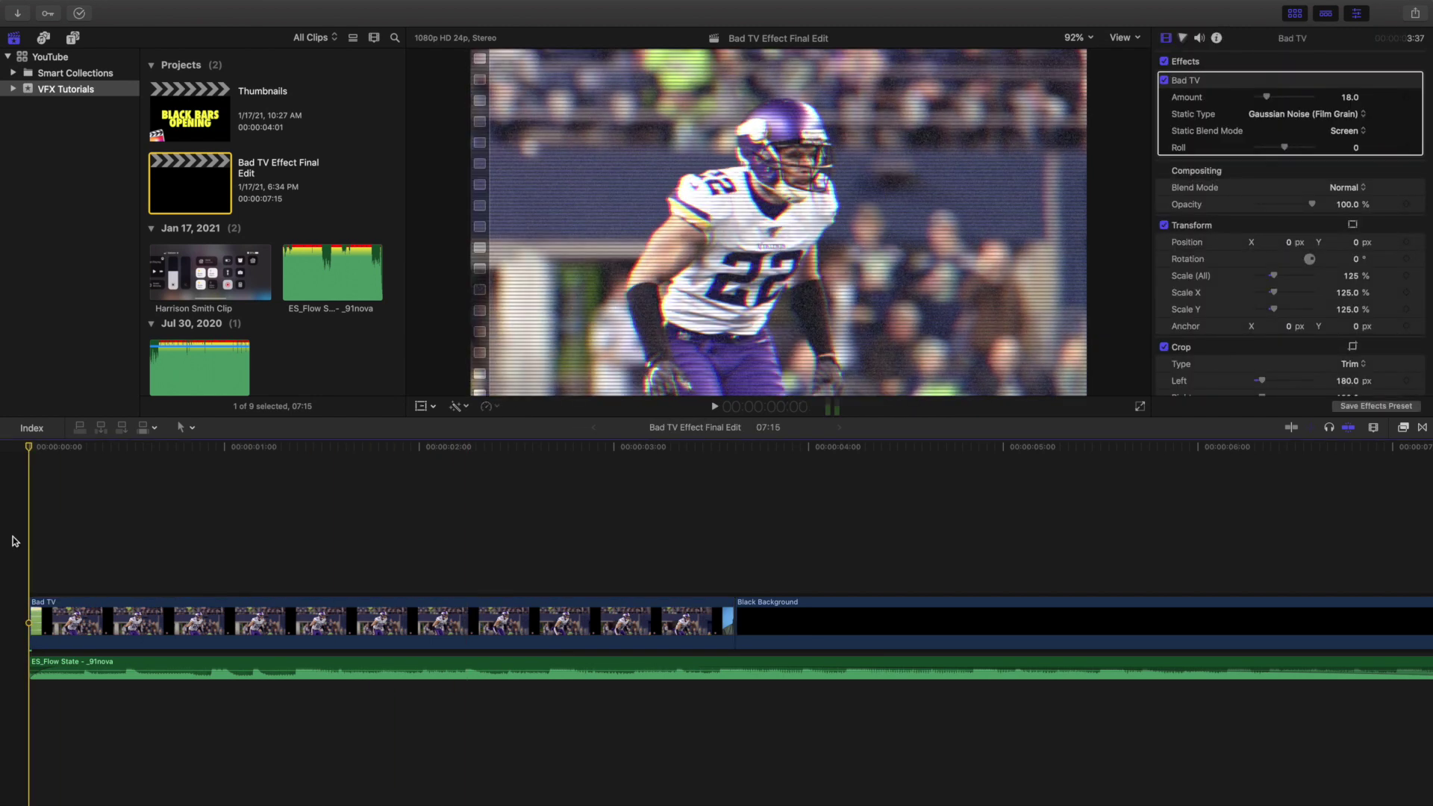
key("space")
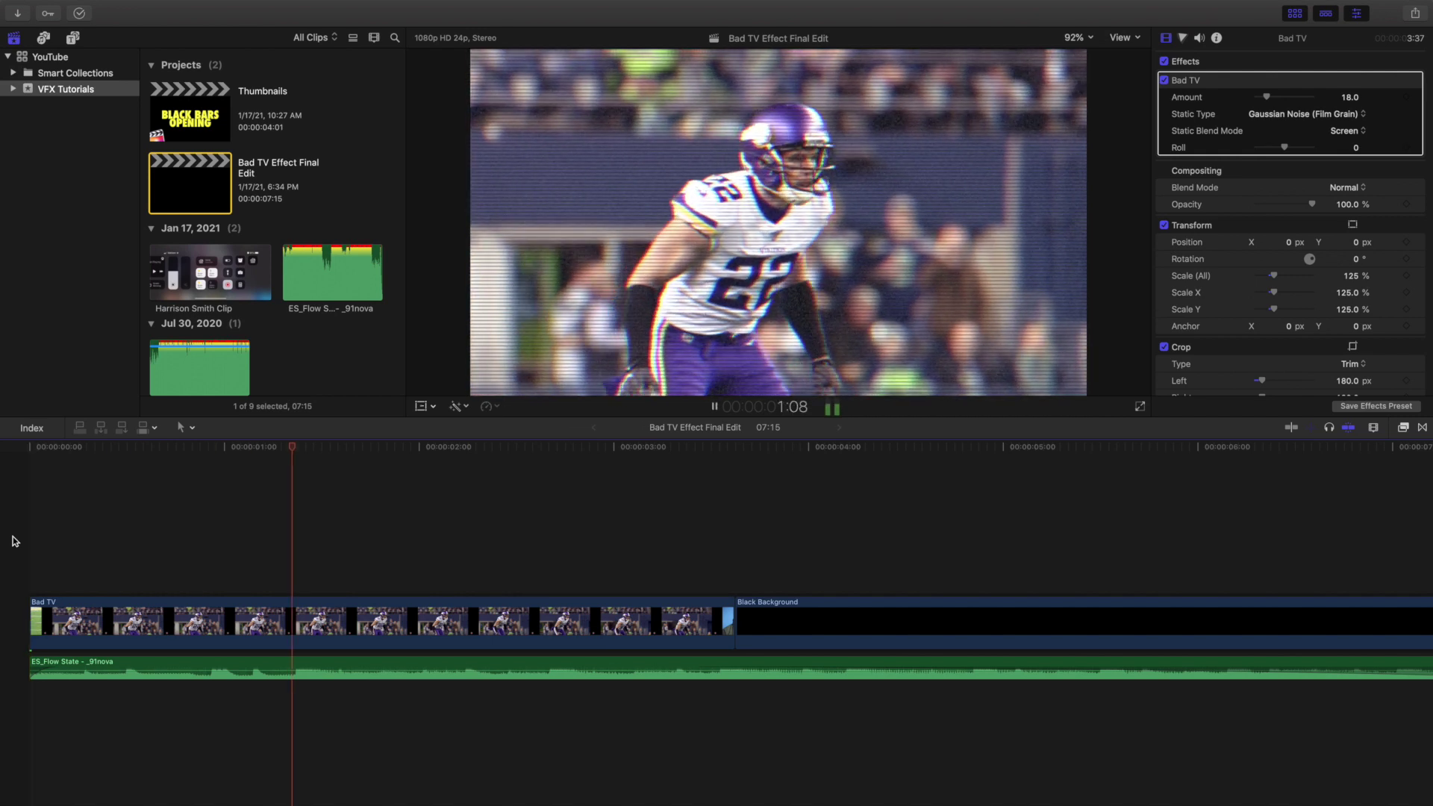
key("space")
key("Home")
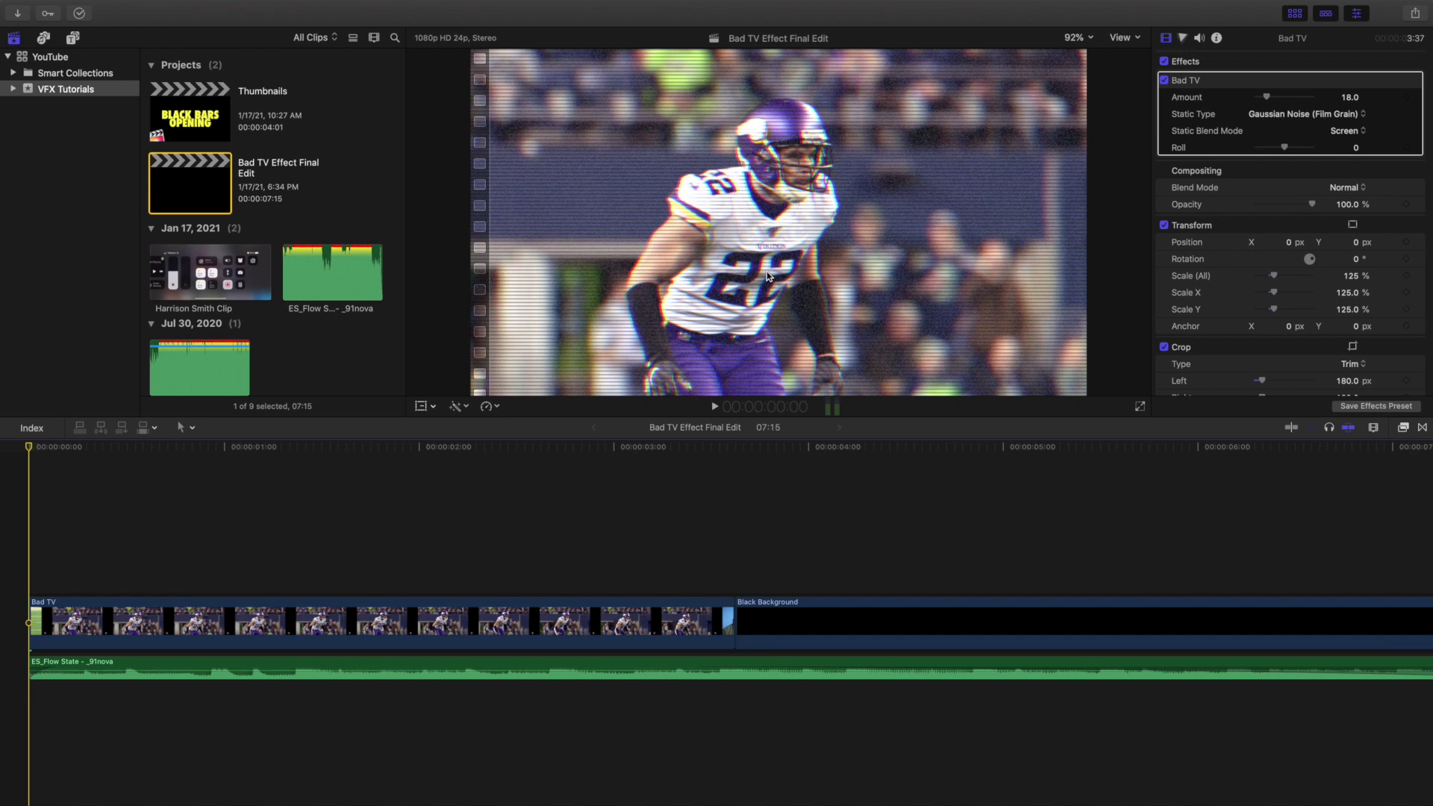
left_click(570, 613)
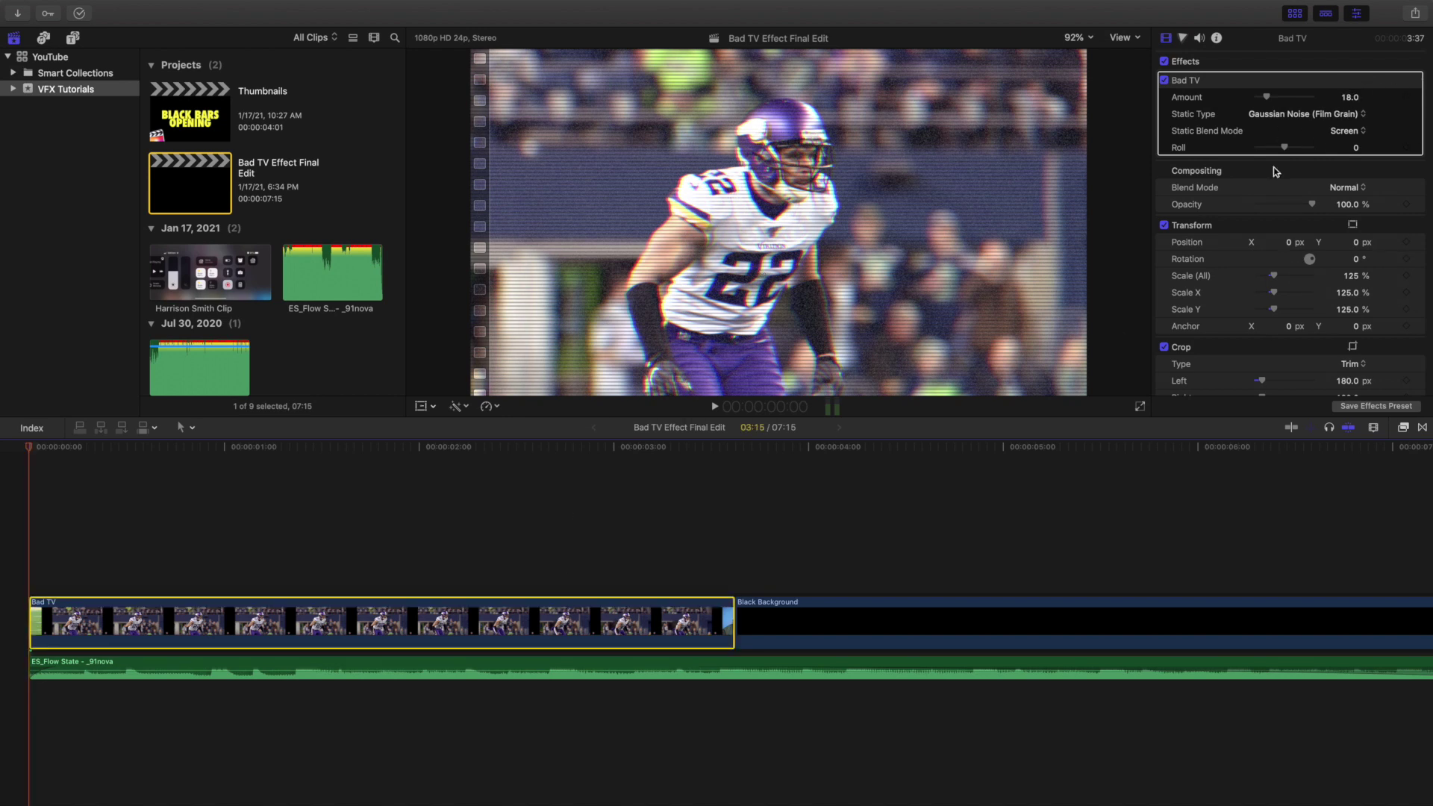
left_click(1307, 118)
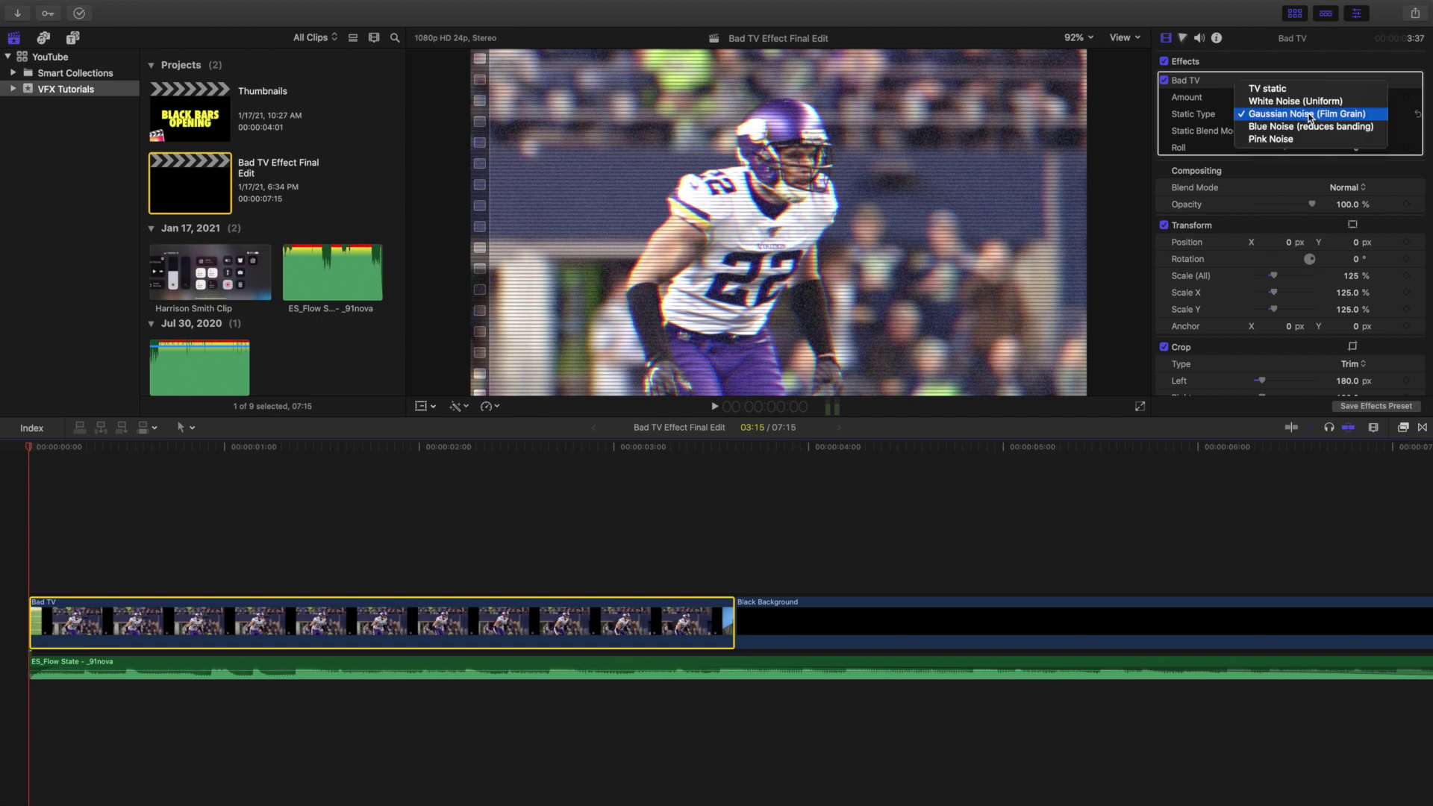
left_click(1276, 89)
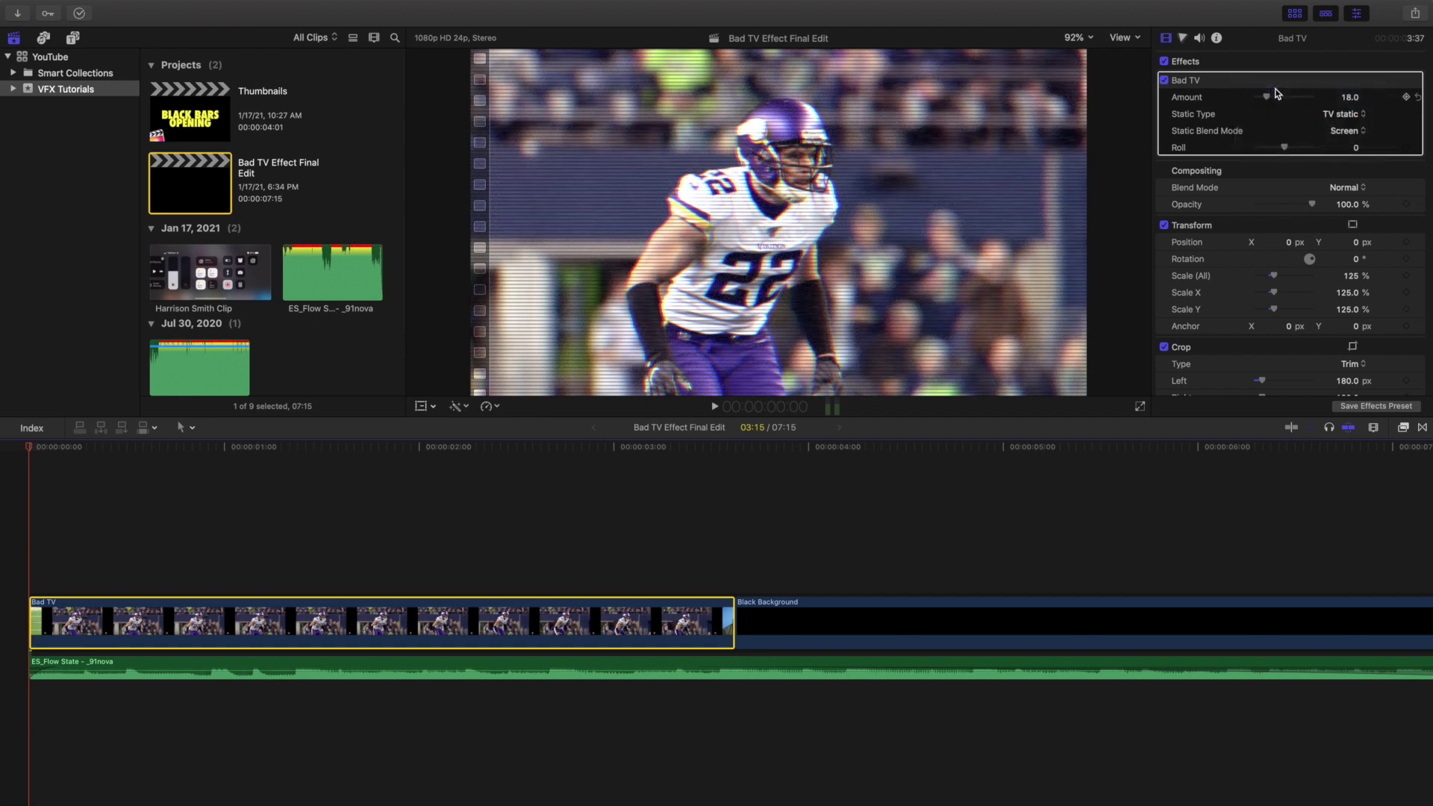
left_click(1334, 115)
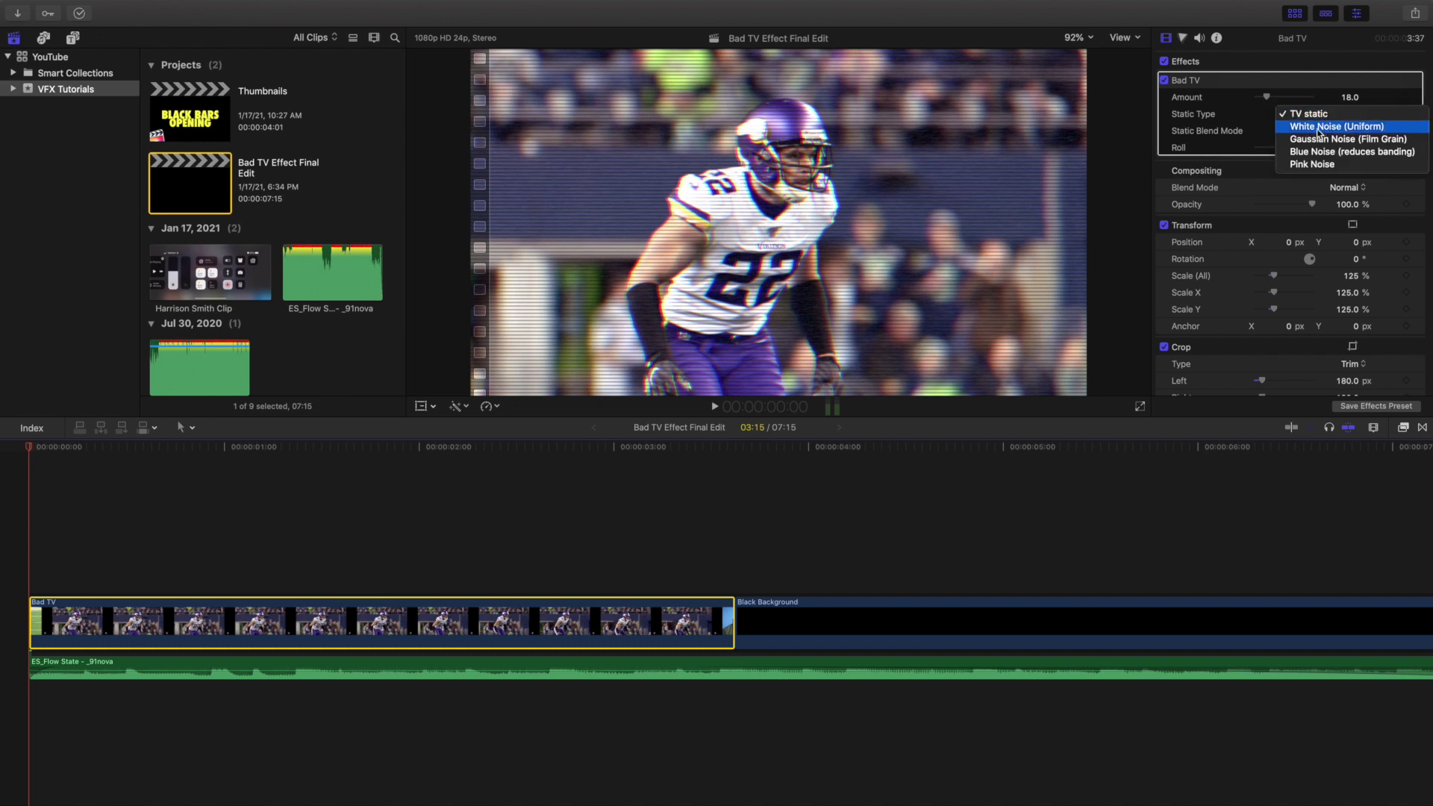
left_click(1318, 132)
left_click(1330, 118)
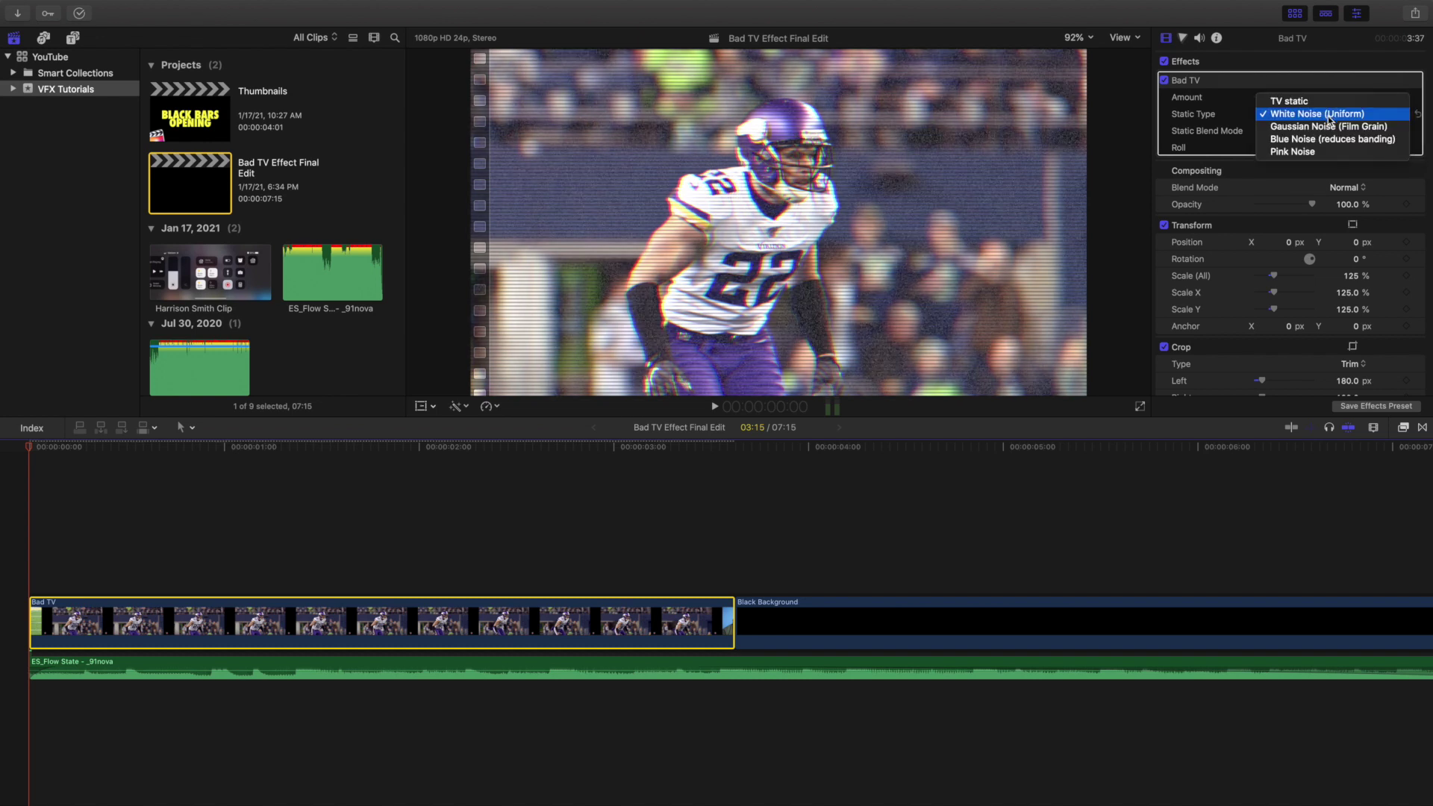
left_click(1314, 139)
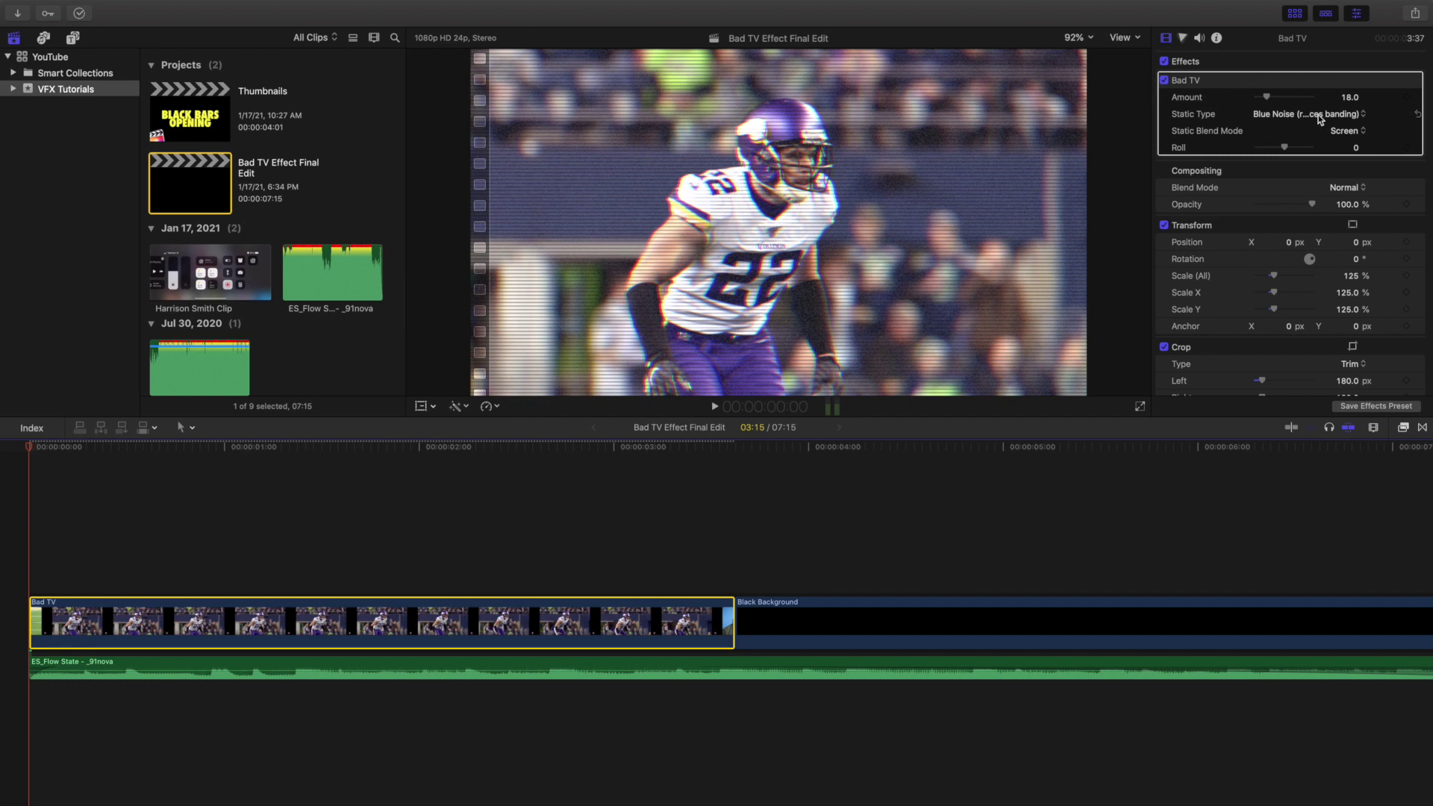
left_click(1320, 120)
left_click(1311, 132)
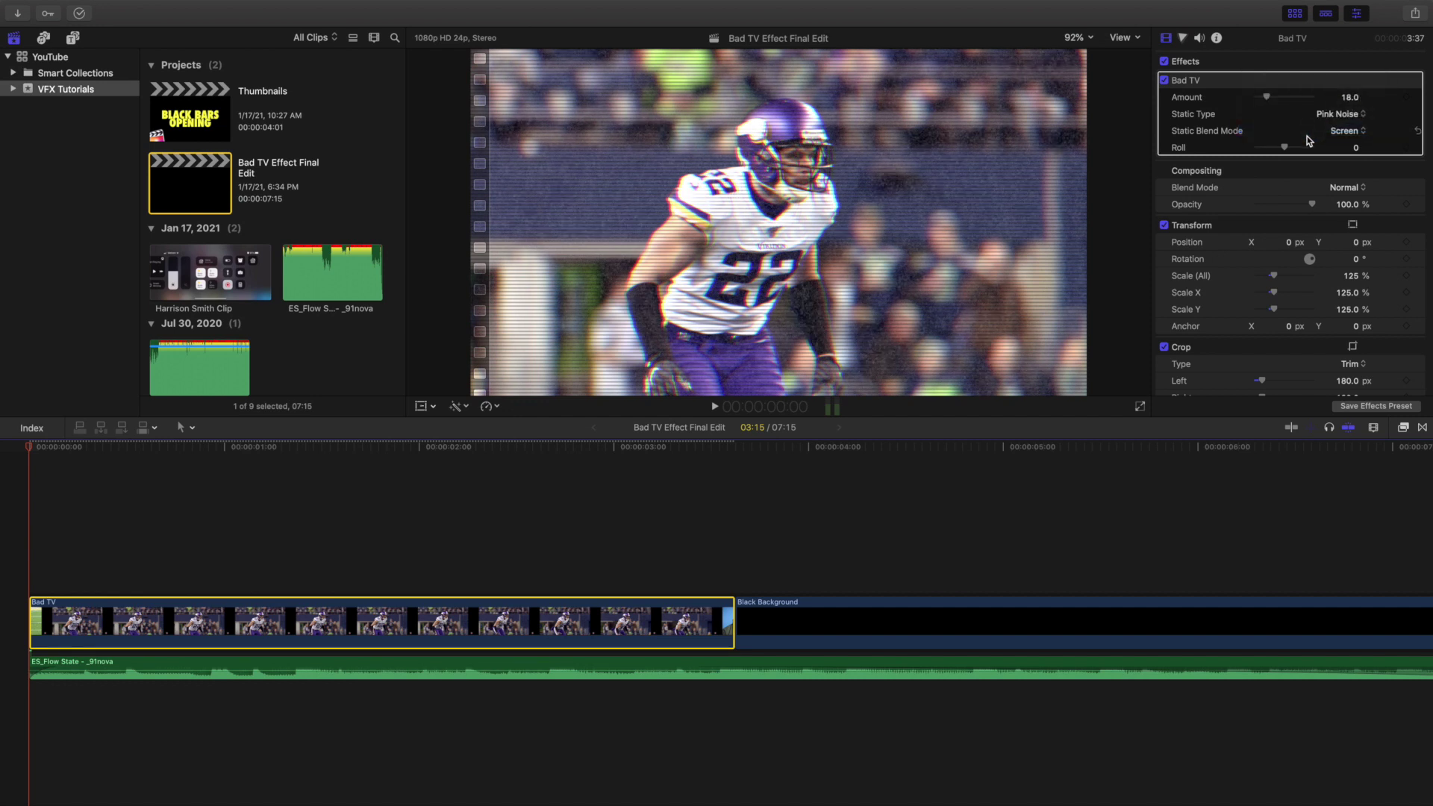
left_click(12, 544)
key("space")
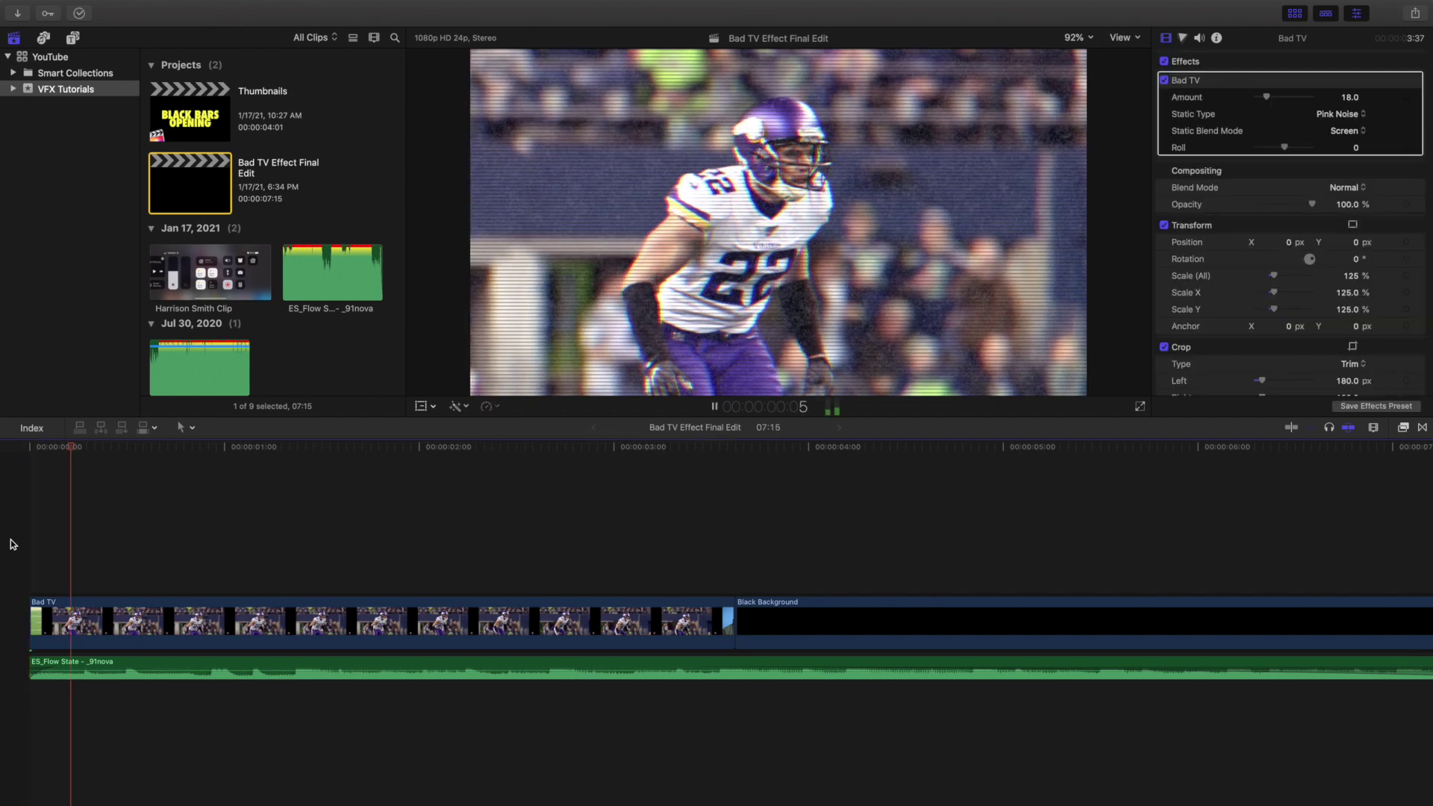
key("space")
key("Home")
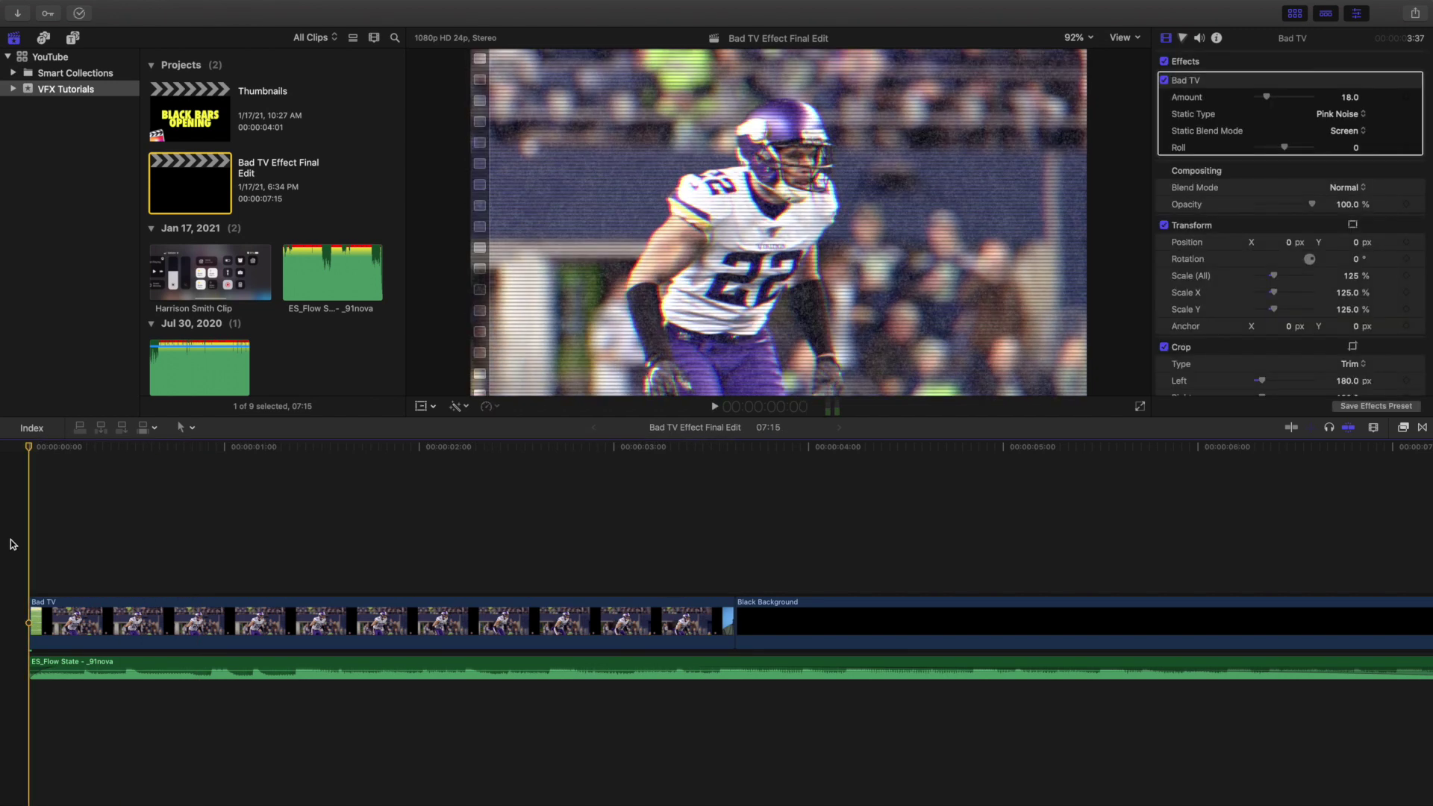
left_click(61, 605)
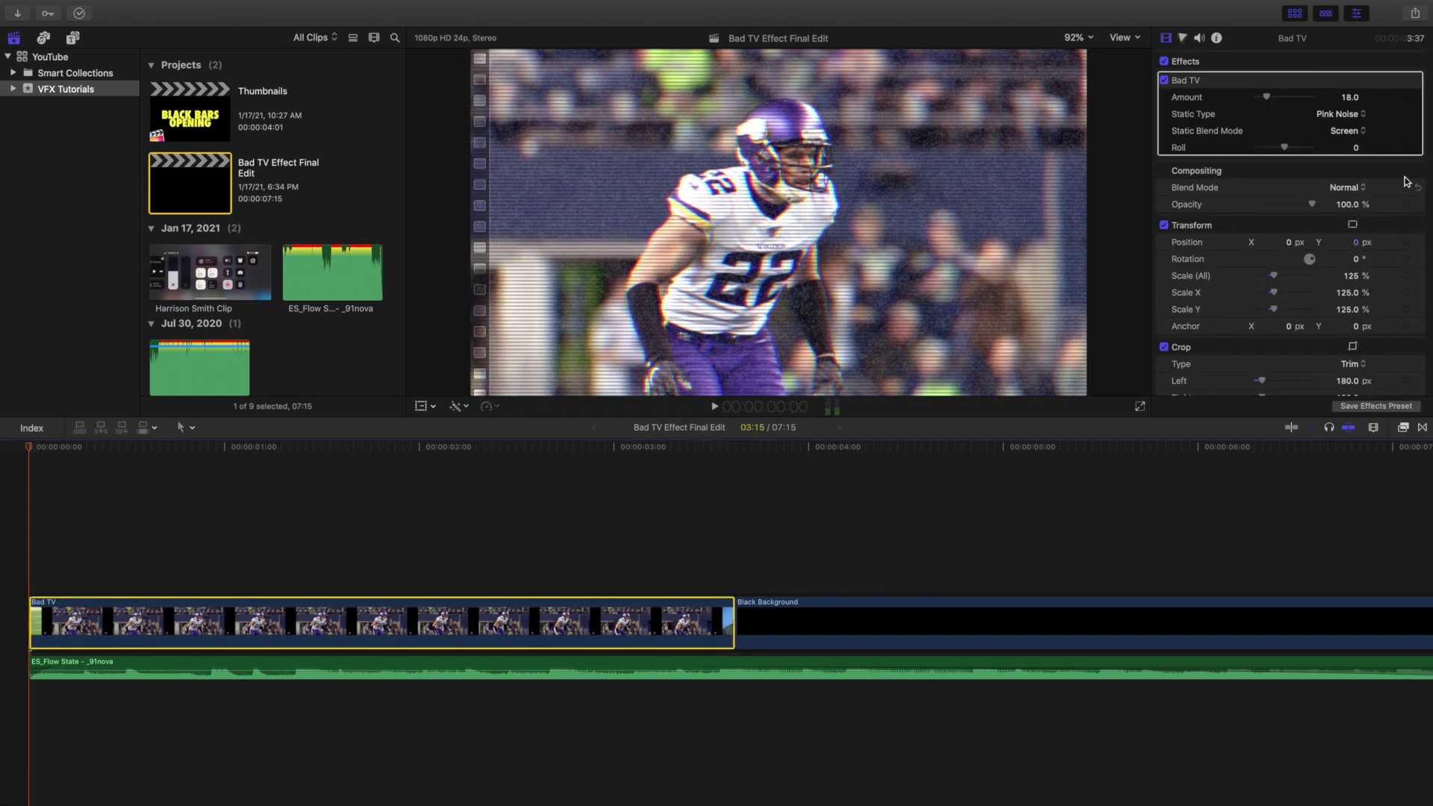
left_click(1418, 116)
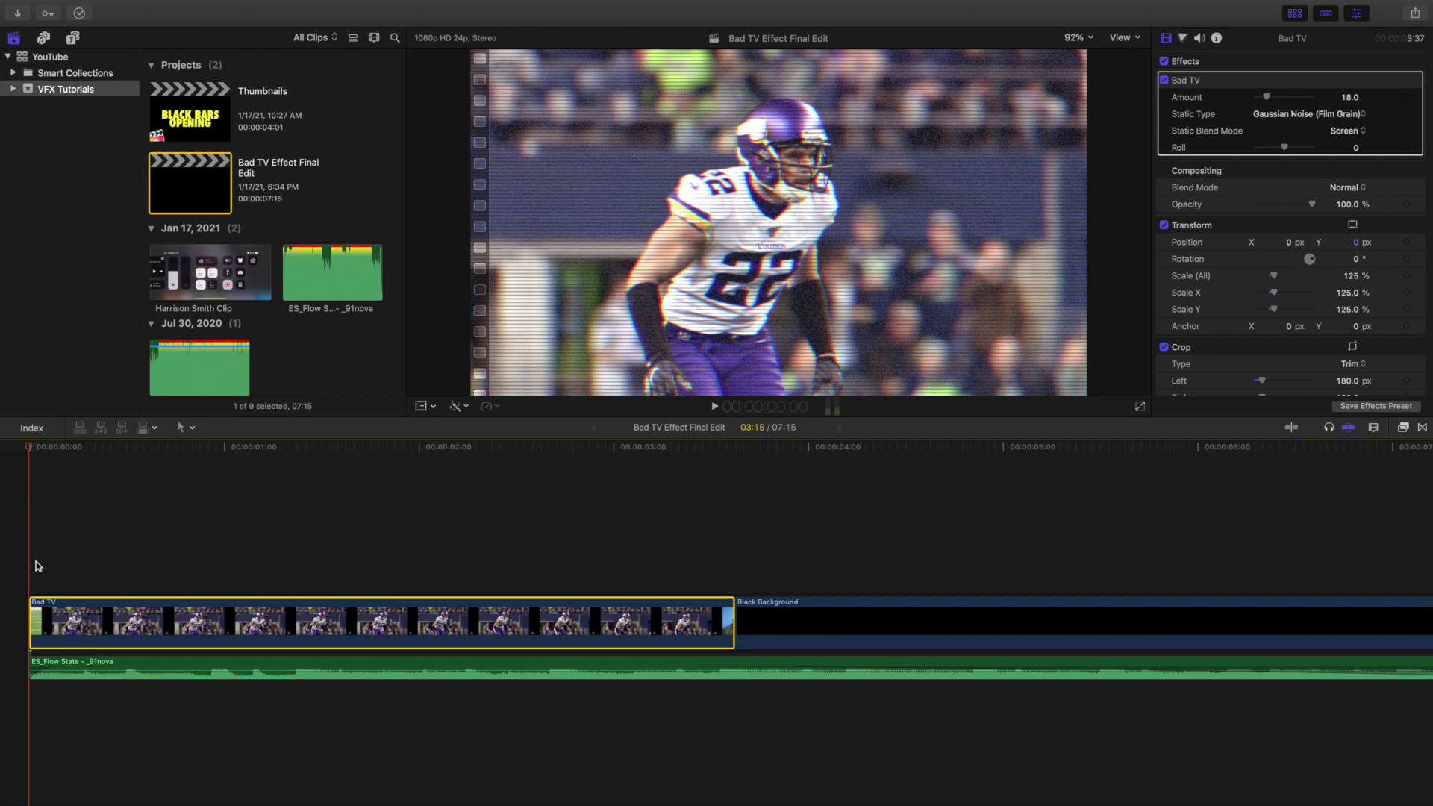
left_click(37, 610)
left_click(15, 566)
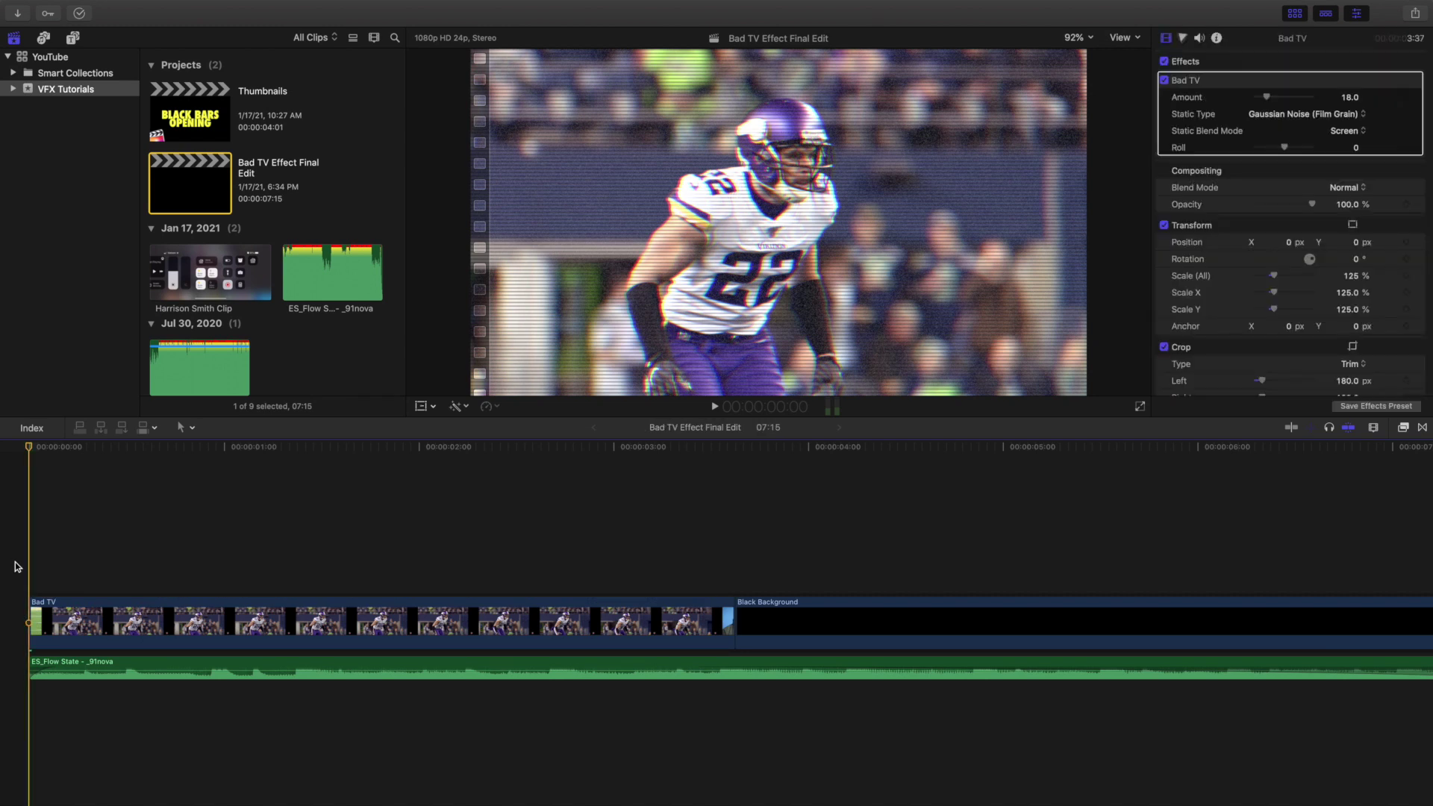
key("space")
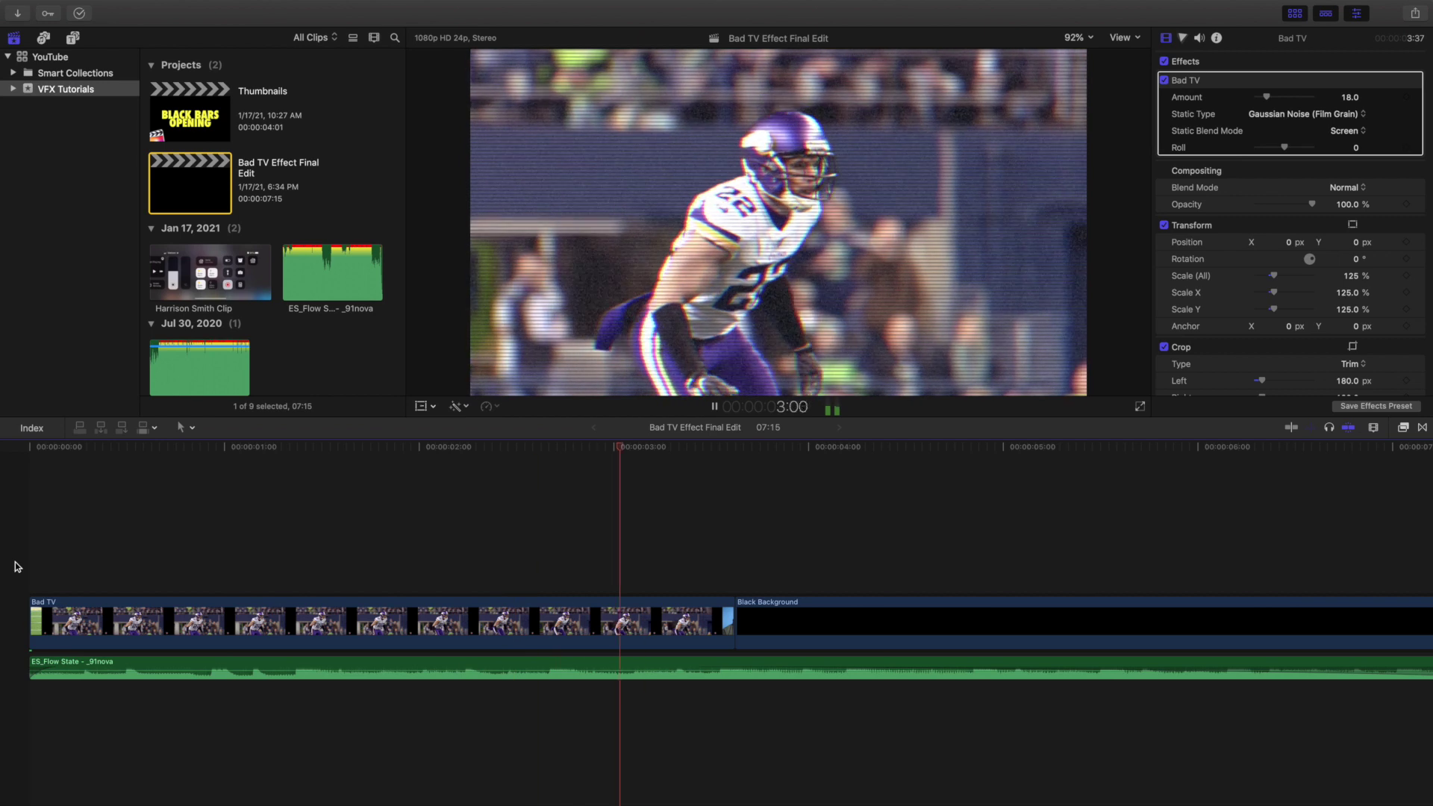
key("space")
key("Home")
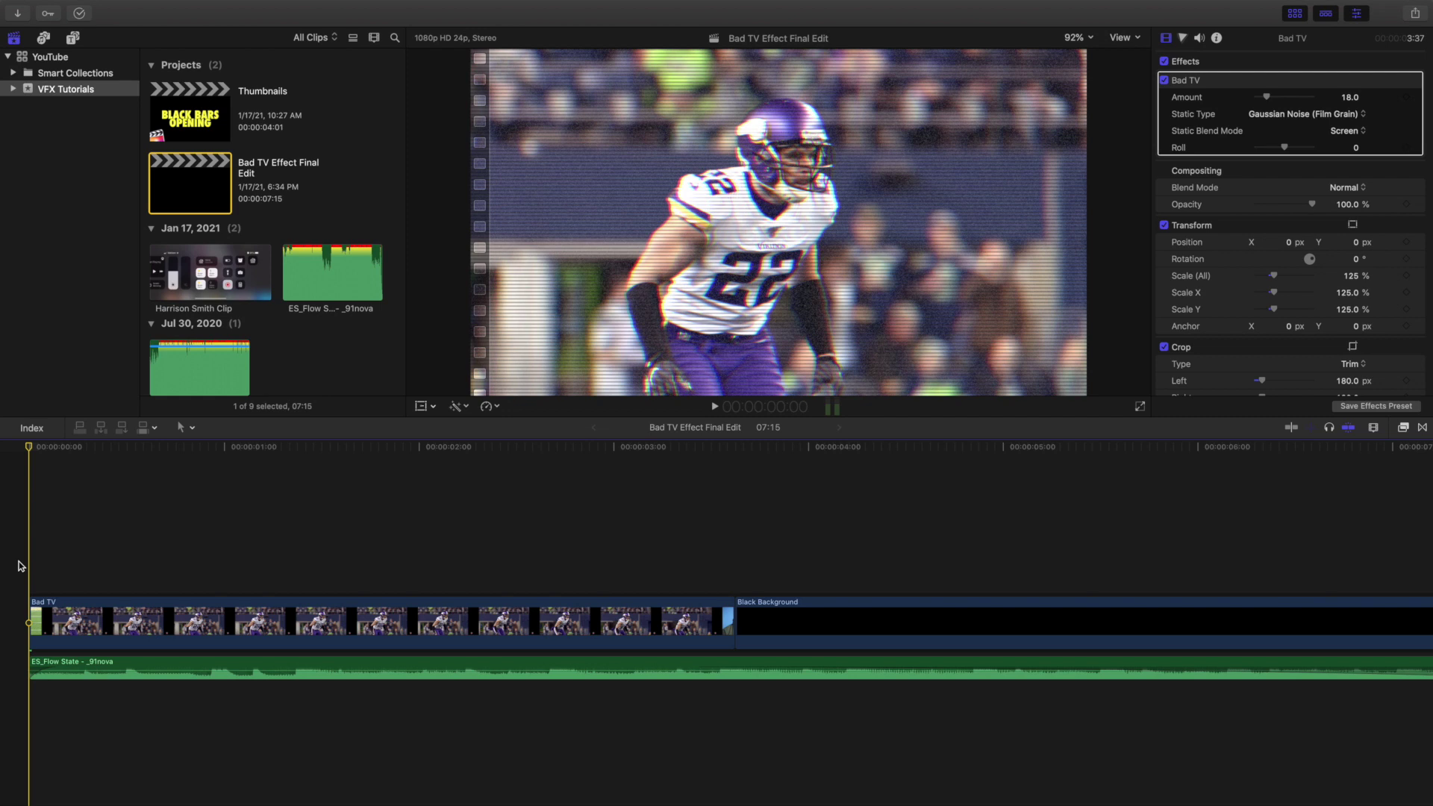
key("space")
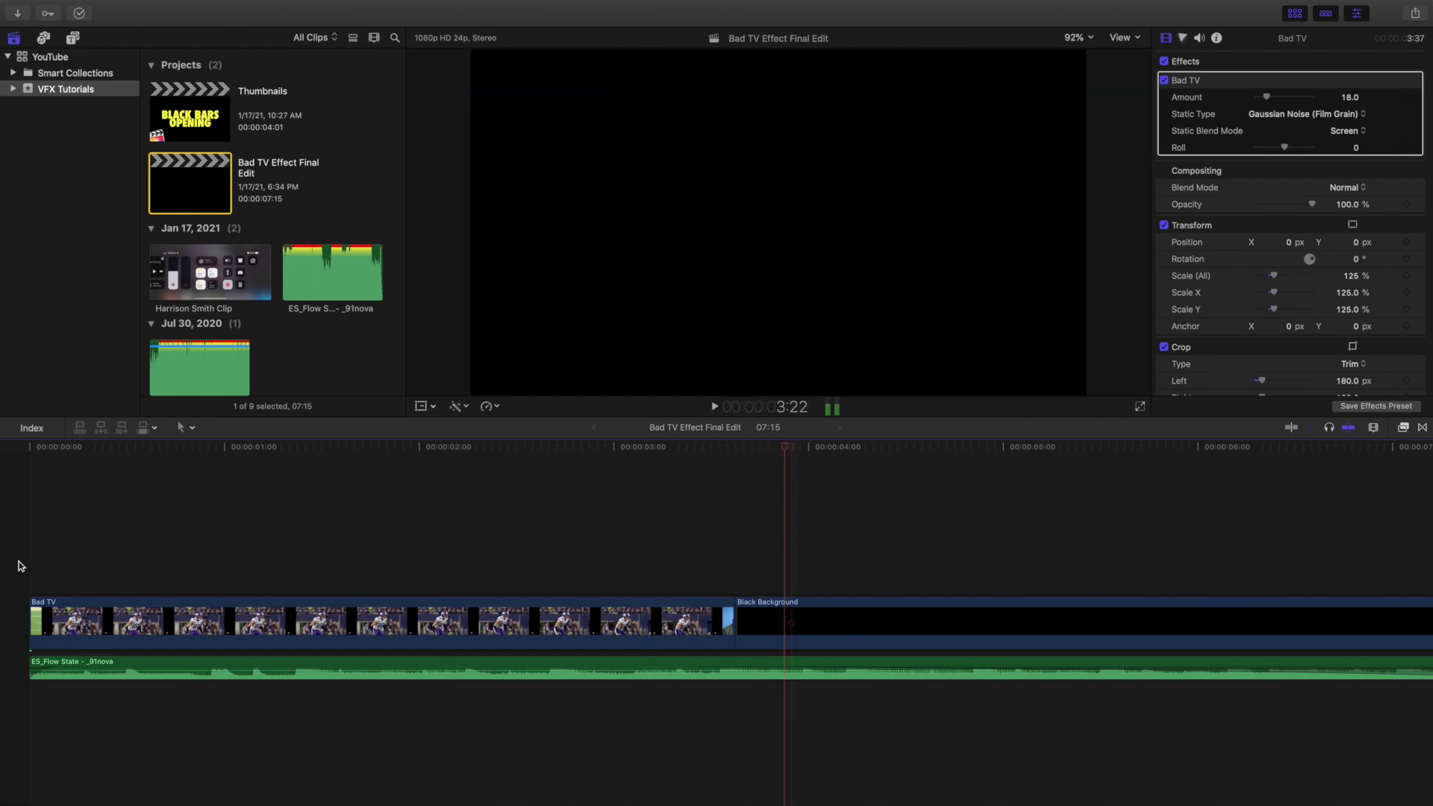
key("space")
key("Home")
key("space")
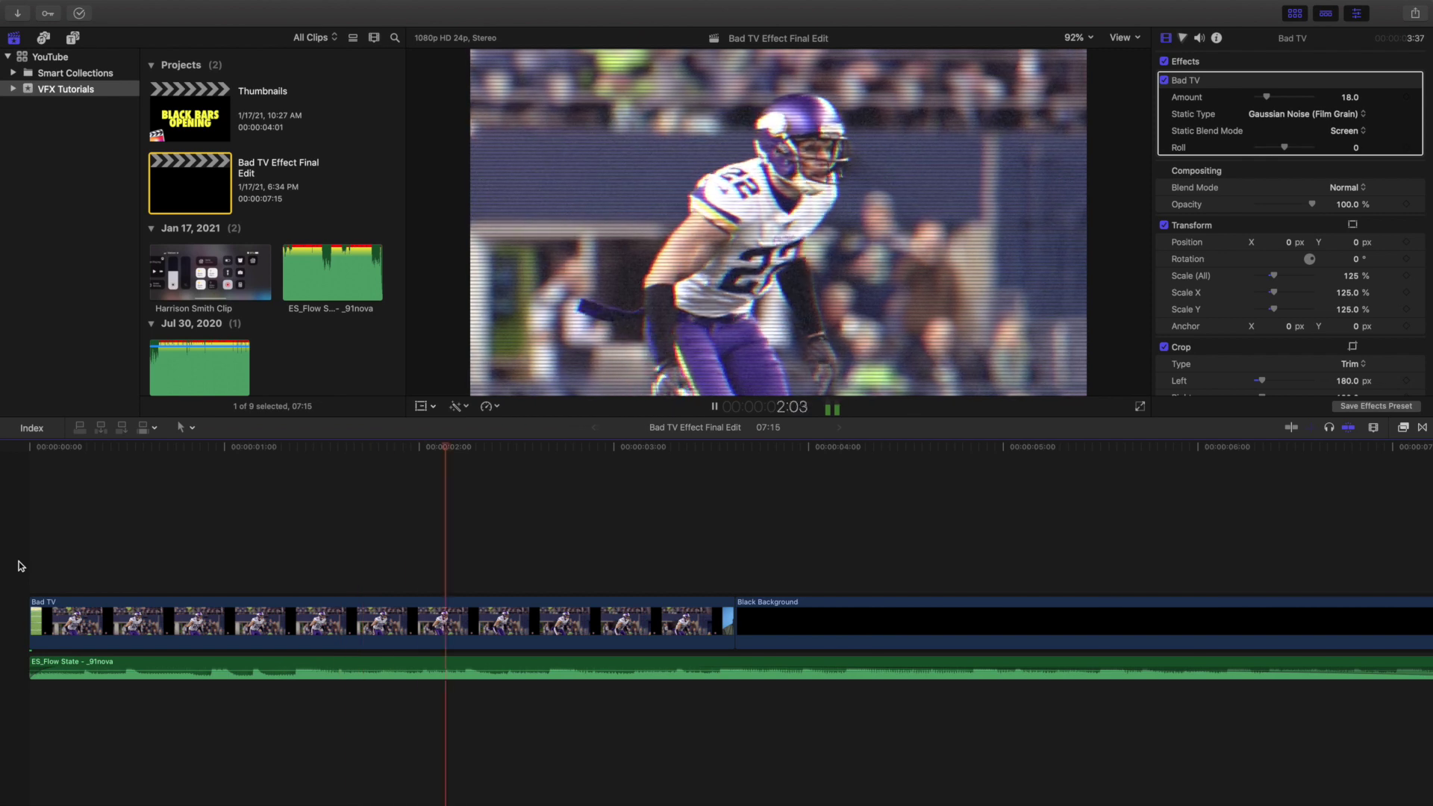
key("space")
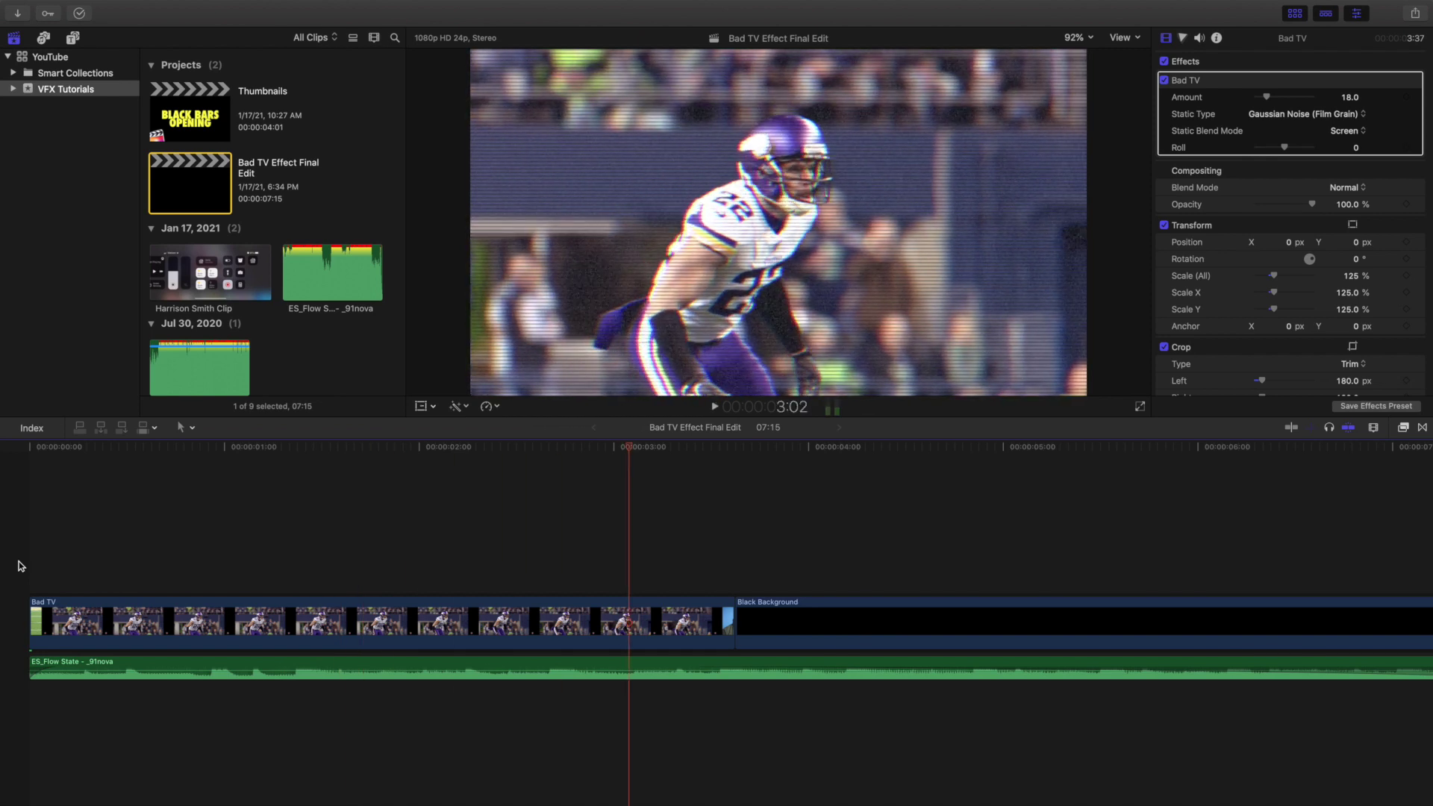
key("Home")
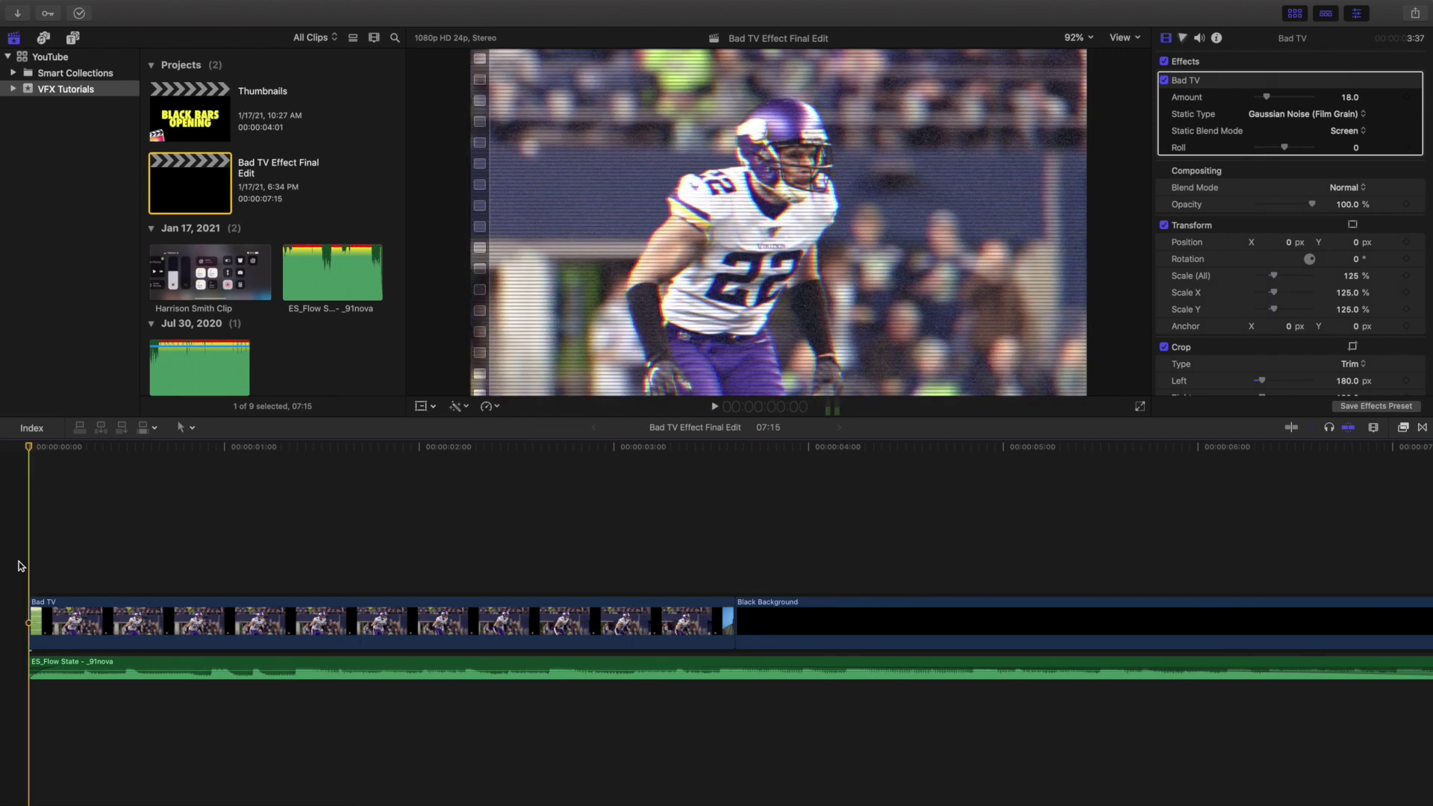